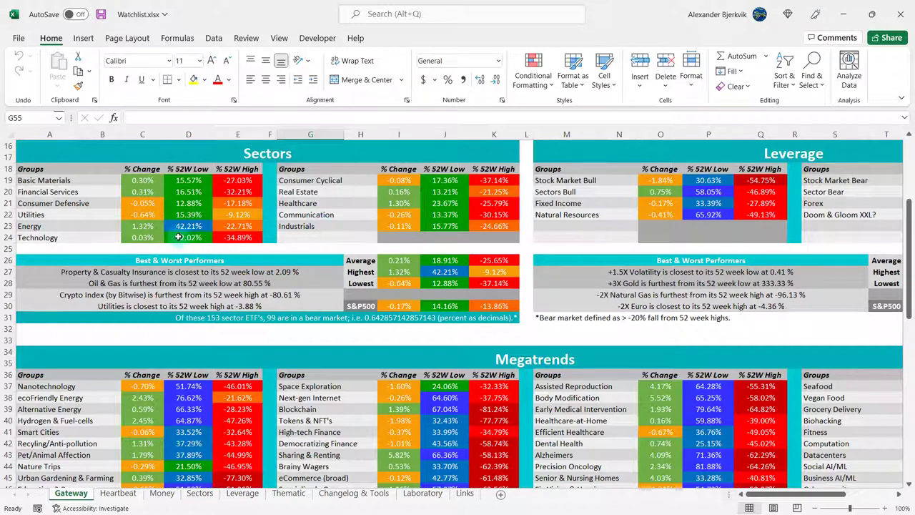
- Open the Industrials sector from the Gateway sheet and inspect Dry Bulk Shipping's distances from its 52-week low and high
{"action": "left_click", "coordinate": [292, 229]}
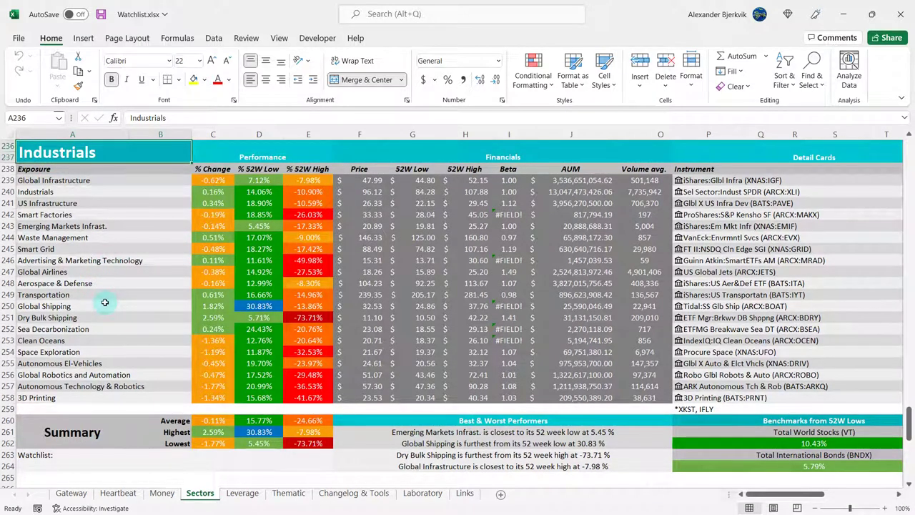
{"action": "left_click", "coordinate": [89, 318]}
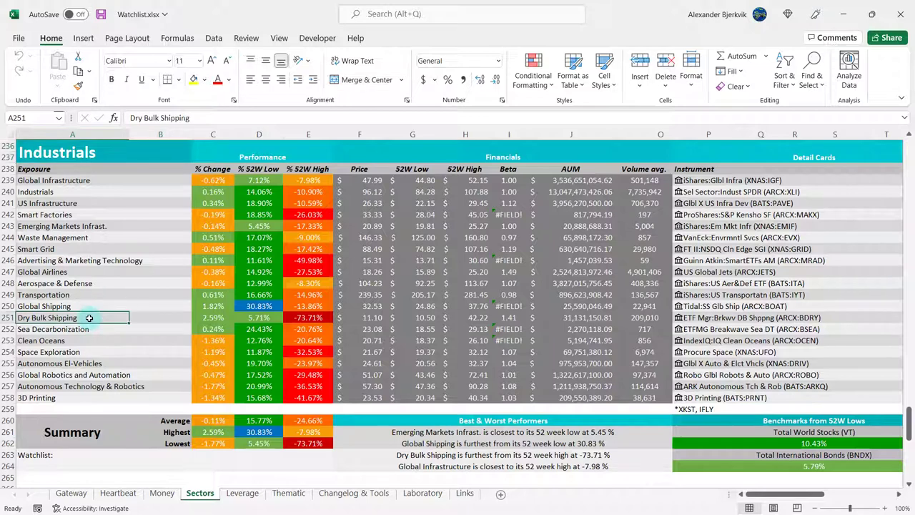
{"action": "left_click", "coordinate": [271, 316]}
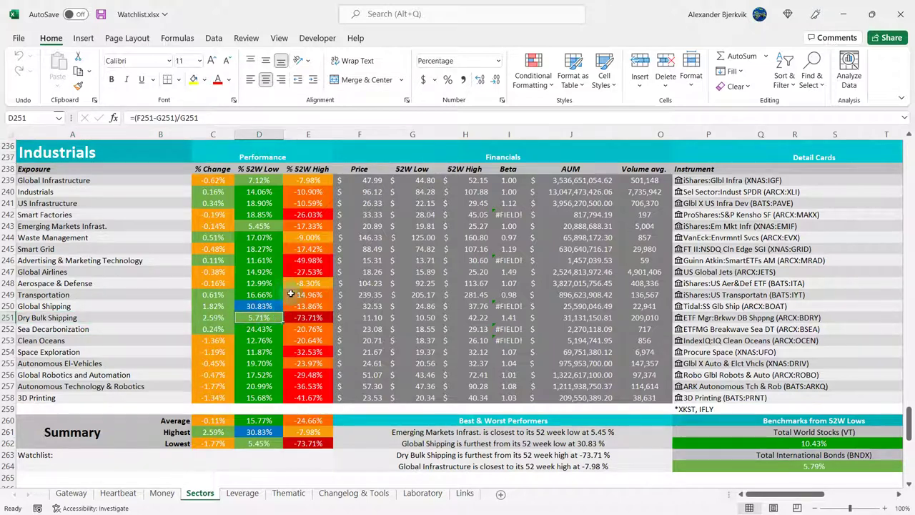
{"action": "left_click", "coordinate": [313, 317]}
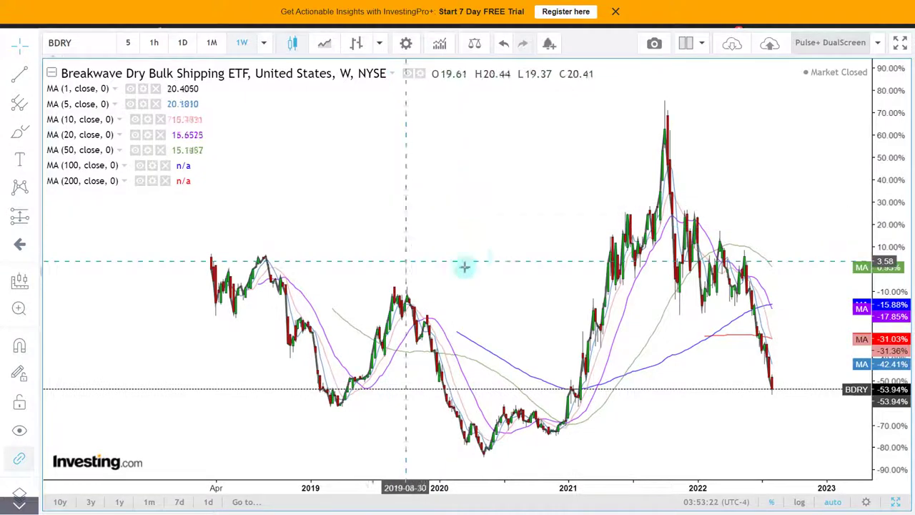
- Switch to the Investing.com chart and examine BDRY's full weekly price history from 2018 to 2022
{"action": "left_click_drag", "start_coordinate": [480, 250], "coordinate": [462, 250]}
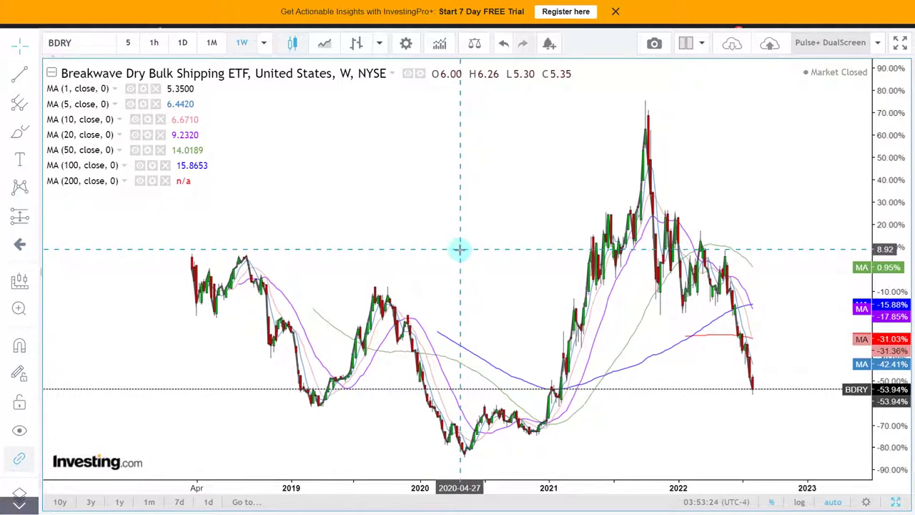
{"action": "scroll", "coordinate": [459, 248], "scroll_direction": "up", "scroll_amount": 1}
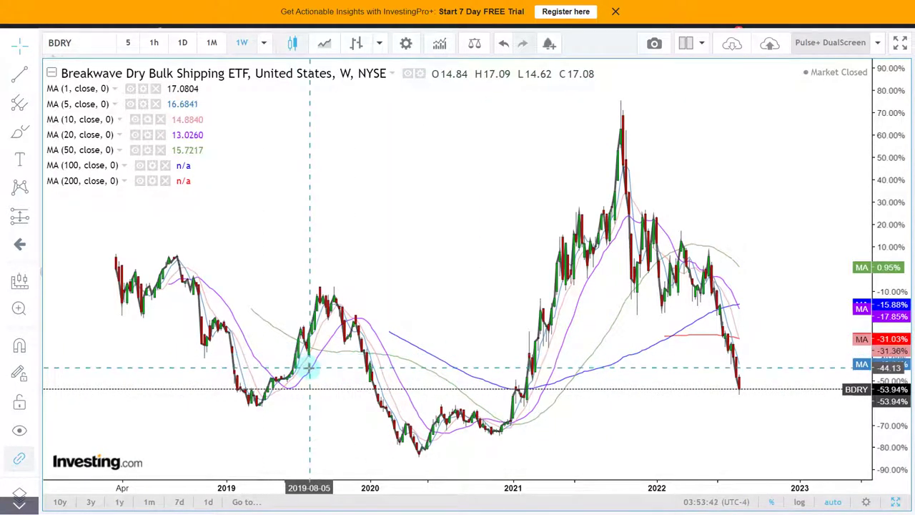
{"action": "scroll", "coordinate": [321, 367], "scroll_direction": "up", "scroll_amount": 3}
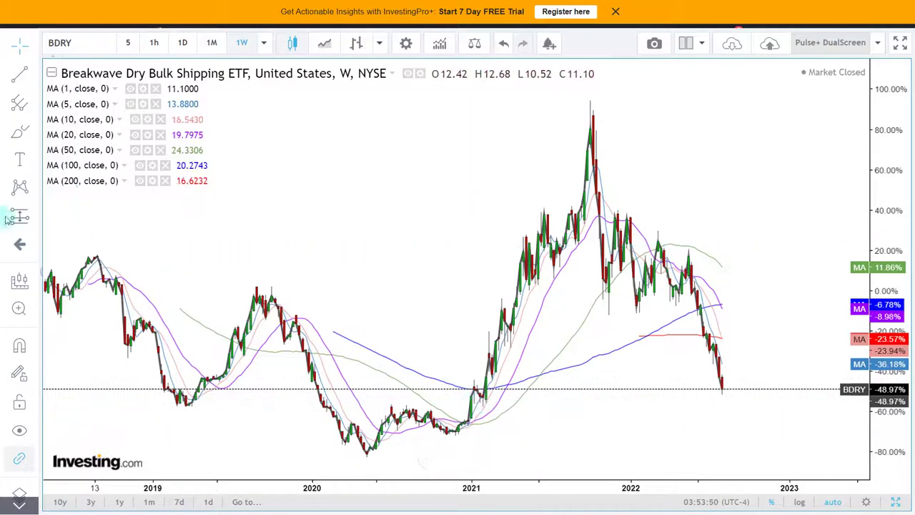
- Bring up the screen annotation tools beside the weekly chart and mark the current price level back to the early 2019 low
{"action": "key", "text": "ctrl+shift+h"}
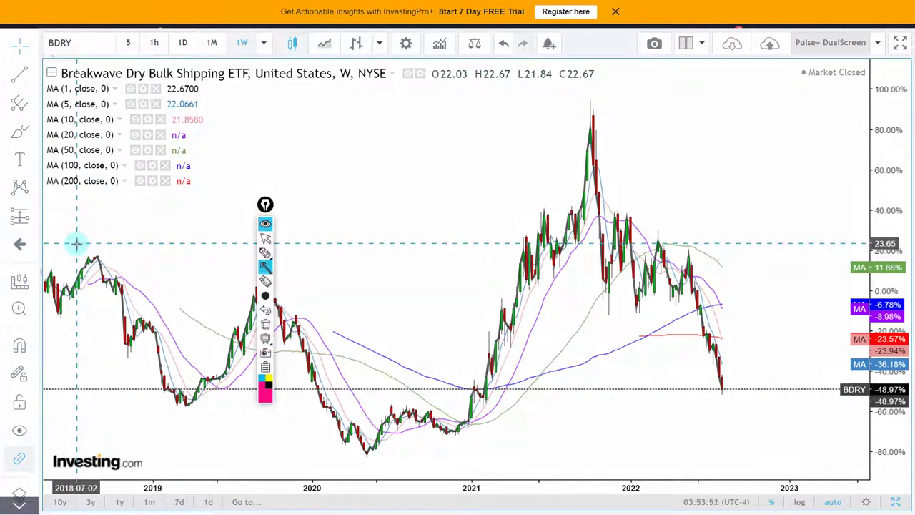
{"action": "left_click_drag", "start_coordinate": [265, 205], "coordinate": [24, 210]}
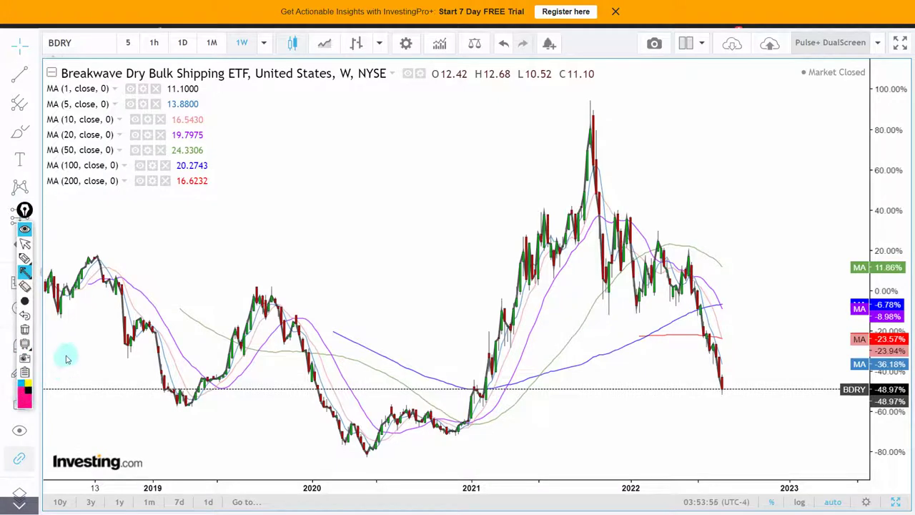
{"action": "mouse_move", "coordinate": [747, 389]}
{"action": "left_mouse_down"}
{"action": "mouse_move", "coordinate": [211, 390]}
{"action": "mouse_move", "coordinate": [175, 400]}
{"action": "left_mouse_up"}
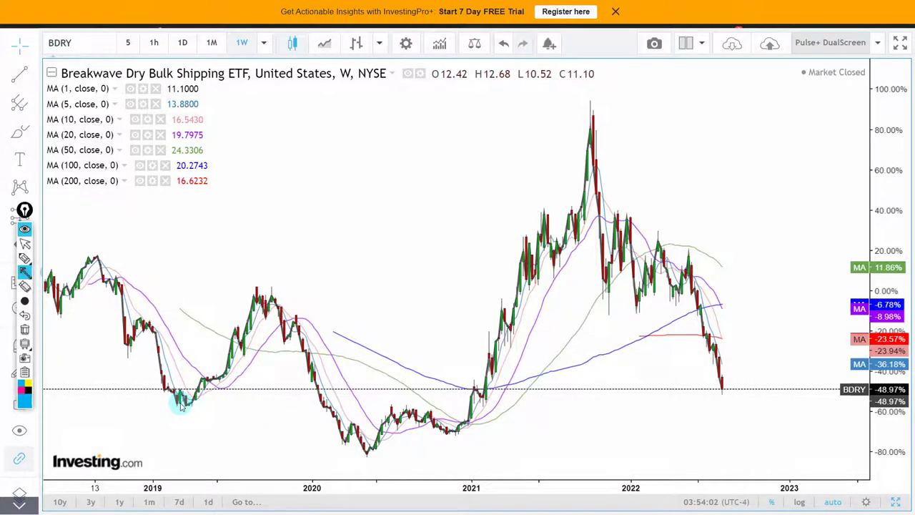
- View the BDRY chart at the daily interval and return it to the weekly interval
{"action": "left_click", "coordinate": [183, 43]}
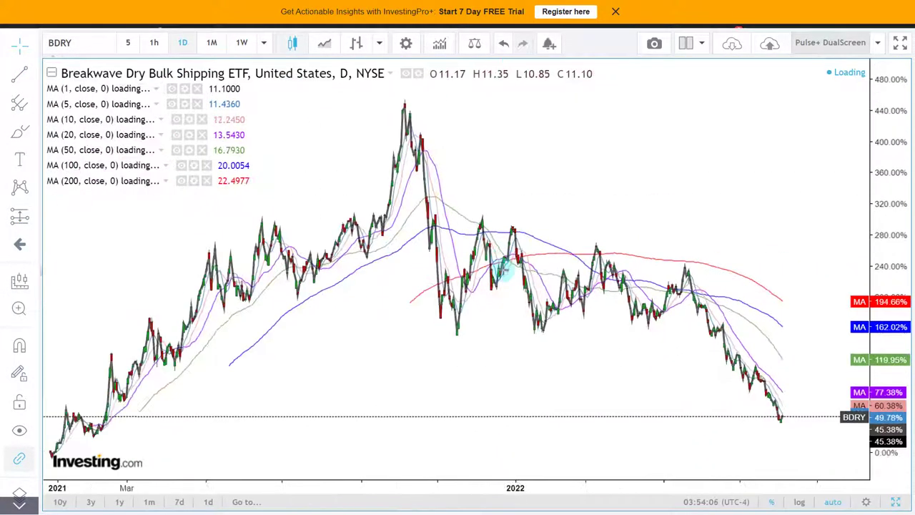
{"action": "scroll", "coordinate": [269, 153], "scroll_direction": "down", "scroll_amount": 3}
{"action": "left_click", "coordinate": [241, 43]}
{"action": "scroll", "coordinate": [731, 429], "scroll_direction": "up", "scroll_amount": 5}
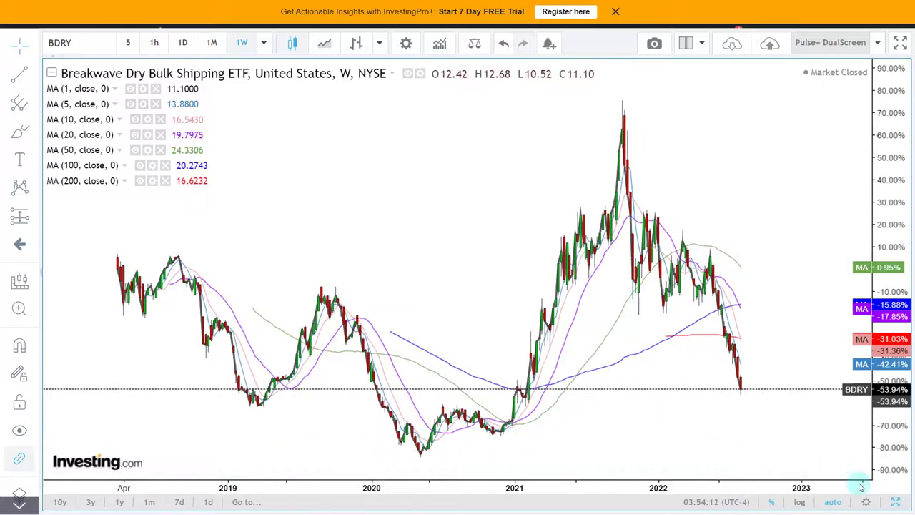
- Restore the dual-chart layout and examine BDRY's 2018 weekly prices alongside the RSI and PPO indicators
{"action": "left_click", "coordinate": [895, 503]}
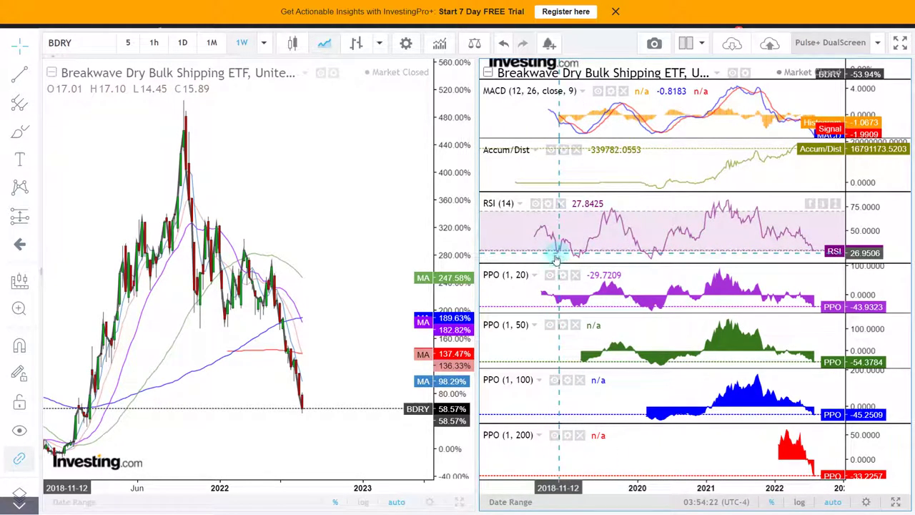
{"action": "left_click_drag", "start_coordinate": [82, 265], "coordinate": [414, 257]}
{"action": "scroll", "coordinate": [364, 269], "scroll_direction": "left", "scroll_amount": 5}
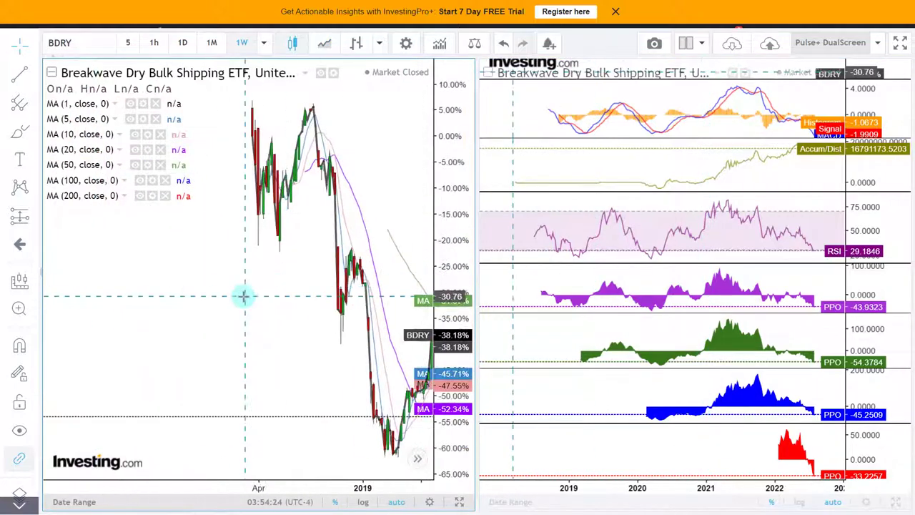
{"action": "scroll", "coordinate": [215, 320], "scroll_direction": "right", "scroll_amount": 3}
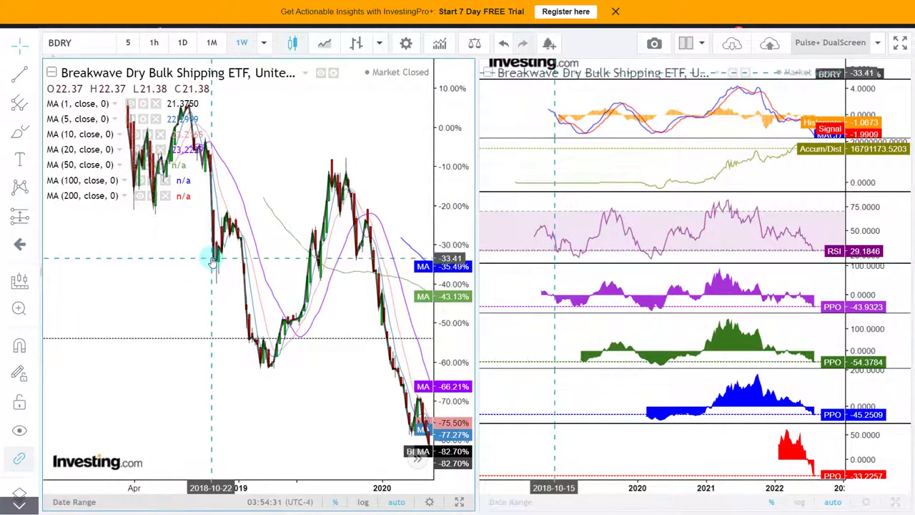
- Measure the weekly price rebound from the late 2018 low
{"action": "left_click", "coordinate": [37, 219]}
{"action": "left_click", "coordinate": [143, 354]}
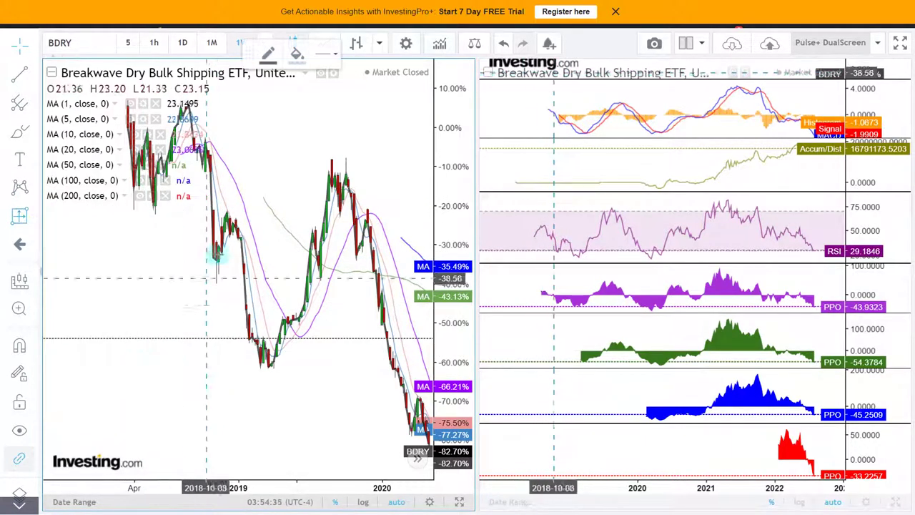
{"action": "left_click", "coordinate": [218, 283]}
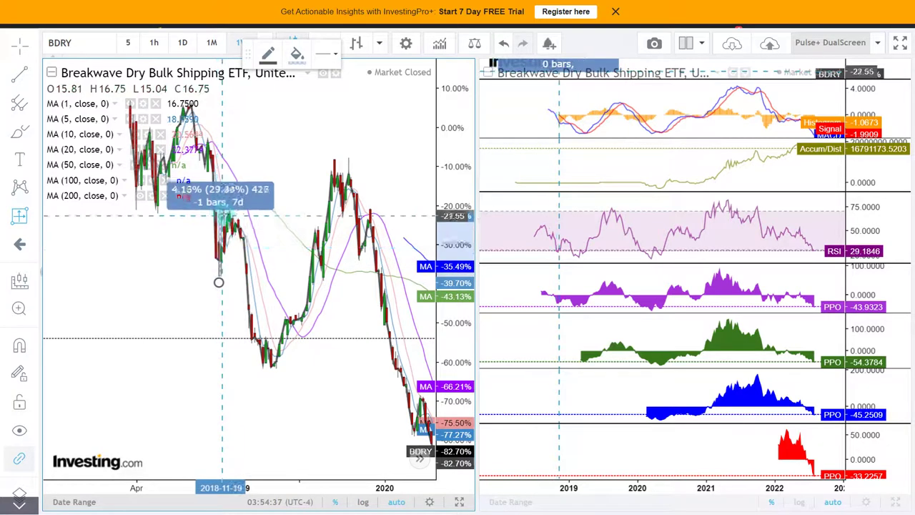
{"action": "key", "text": "Escape"}
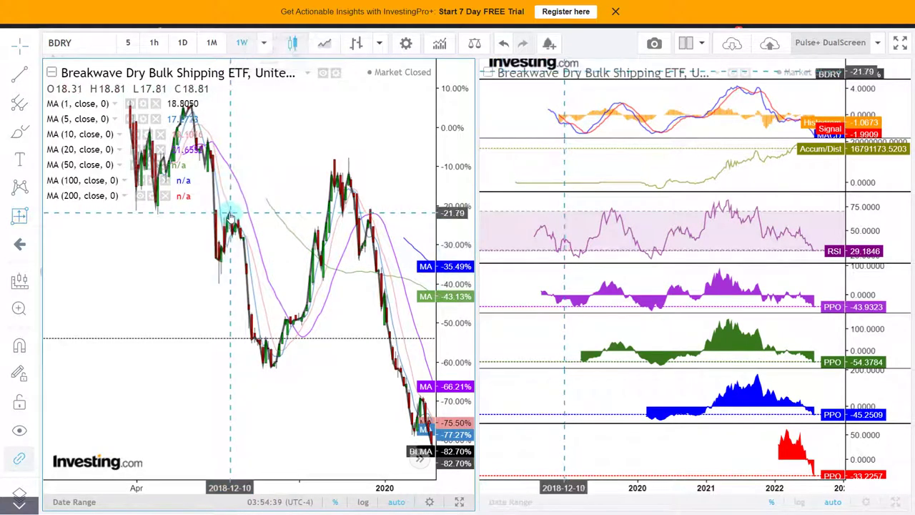
- Set the charts to the daily interval and examine BDRY's most recent prices together with Accum/Dist, RSI and PPO
{"action": "left_click_drag", "start_coordinate": [357, 194], "coordinate": [214, 197]}
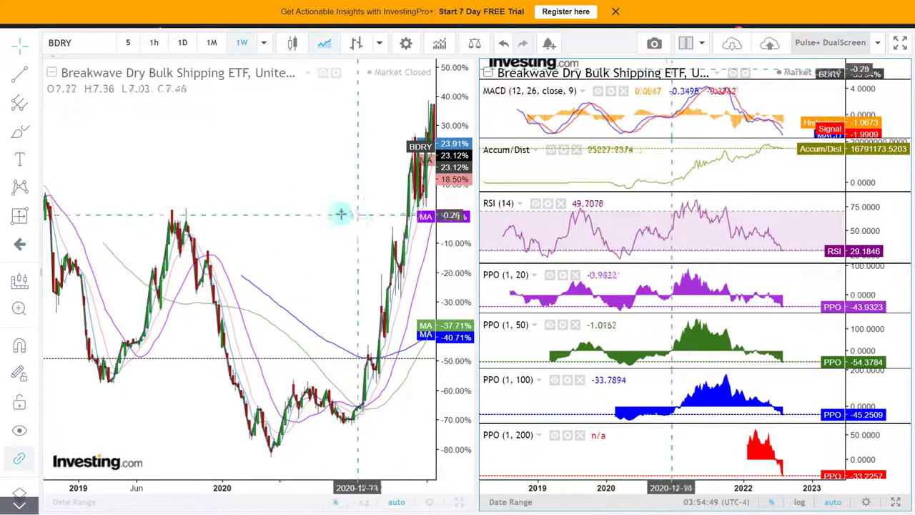
{"action": "left_click_drag", "start_coordinate": [358, 212], "coordinate": [235, 224]}
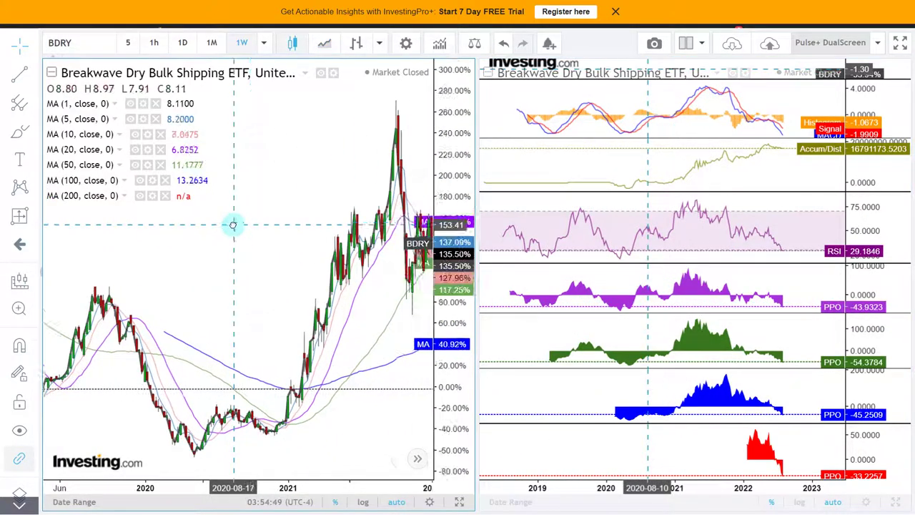
{"action": "left_click", "coordinate": [182, 44]}
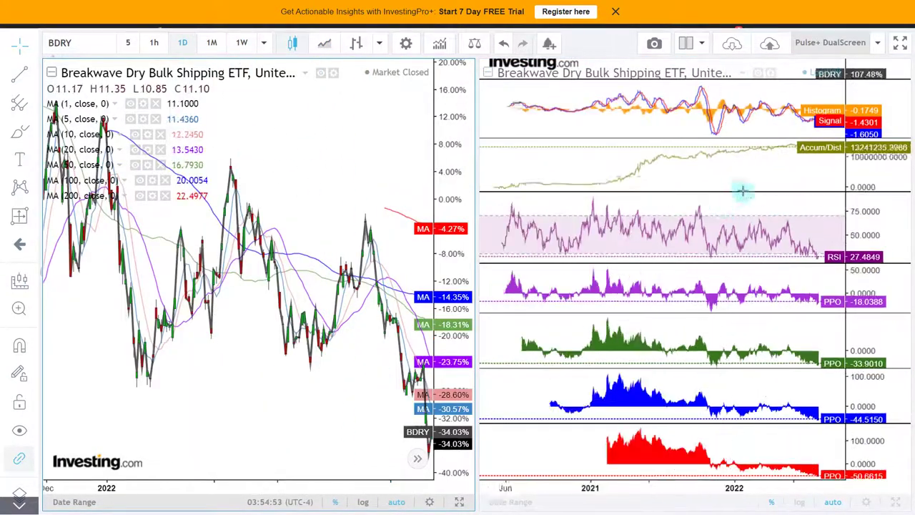
{"action": "left_click_drag", "start_coordinate": [742, 190], "coordinate": [719, 179]}
{"action": "scroll", "coordinate": [718, 179], "scroll_direction": "up", "scroll_amount": 3}
{"action": "left_click", "coordinate": [319, 175]}
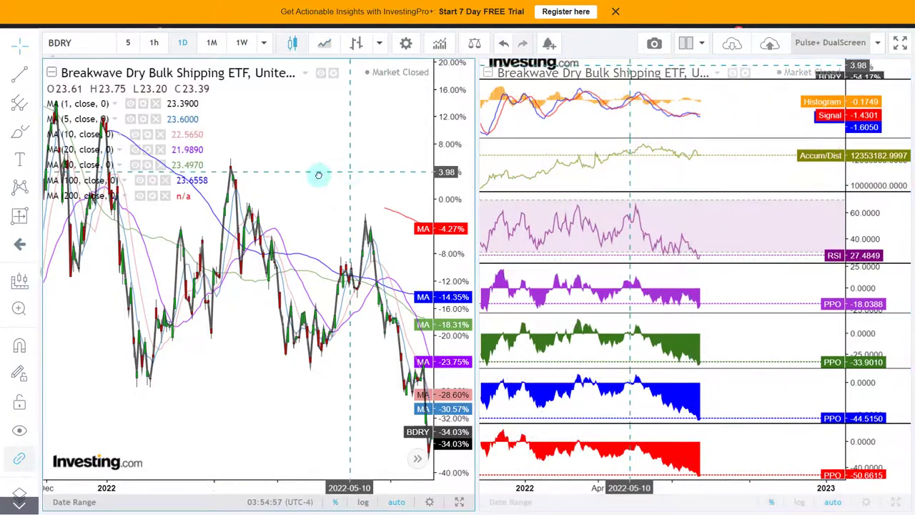
{"action": "scroll", "coordinate": [319, 174], "scroll_direction": "up", "scroll_amount": 3}
{"action": "scroll", "coordinate": [347, 168], "scroll_direction": "down", "scroll_amount": 1}
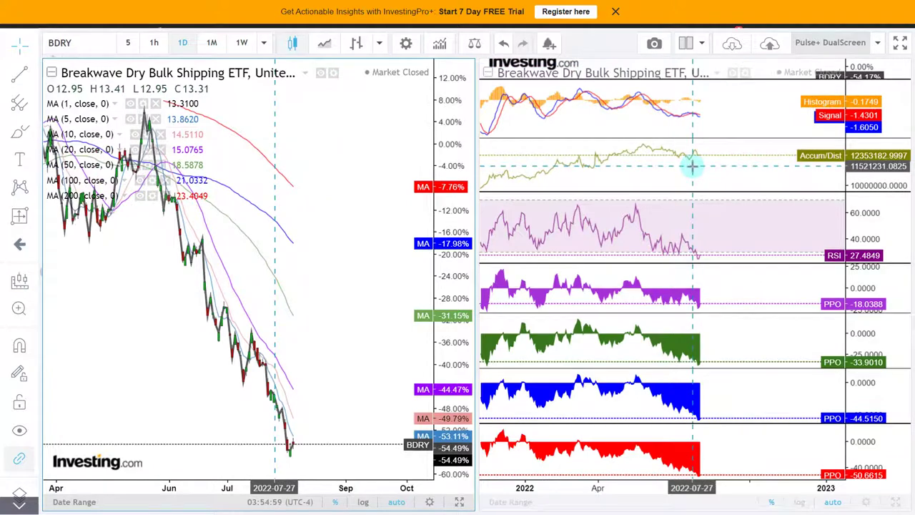
{"action": "scroll", "coordinate": [697, 207], "scroll_direction": "down", "scroll_amount": 5}
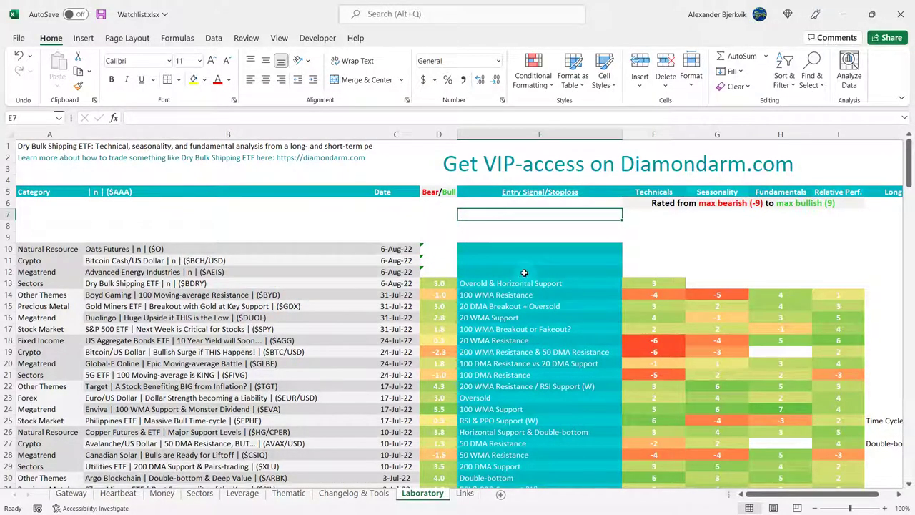
- Correct Dry Bulk Shipping's entry signal in the watchlist's Laboratory sheet to "Oversold & Horizontal Support"
{"action": "left_click", "coordinate": [488, 224]}
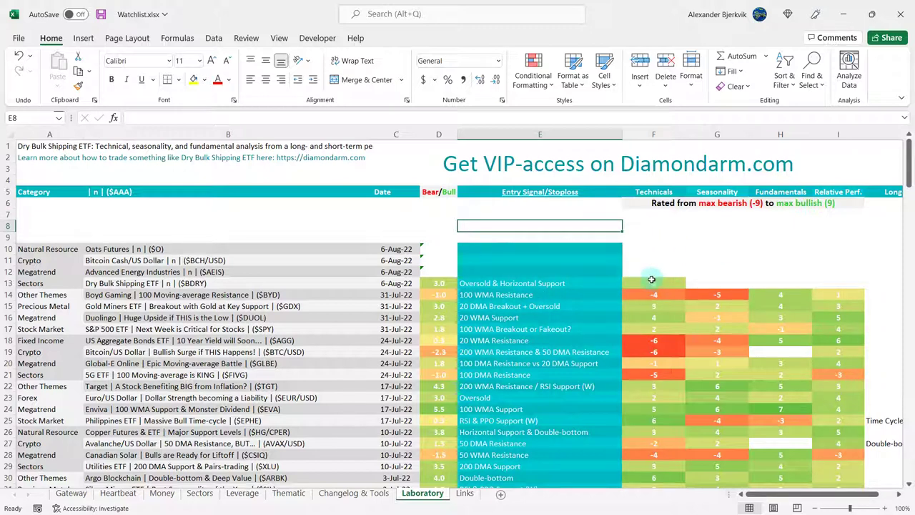
{"action": "left_click", "coordinate": [657, 272]}
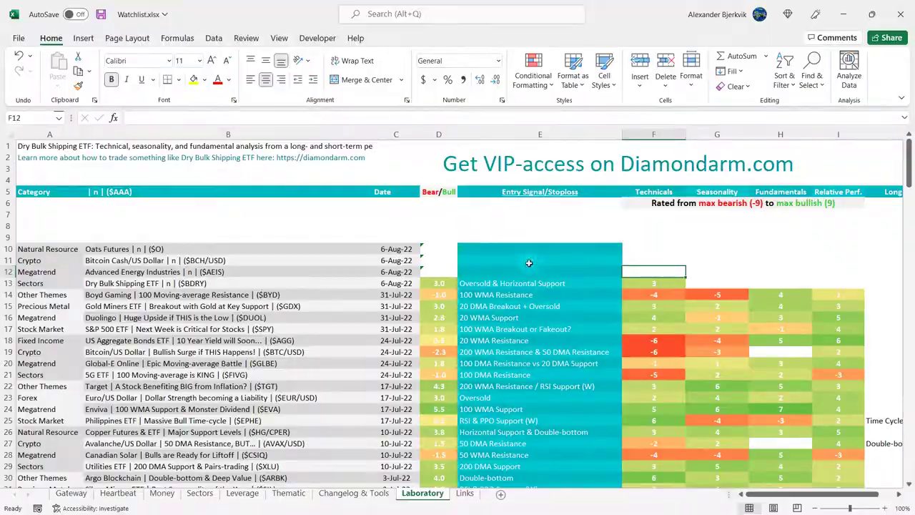
- Examine BDRY's monthly seasonality chart in the browser and rate Dry Bulk Shipping's Seasonality 3 in the watchlist
{"action": "key", "text": "alt+Tab"}
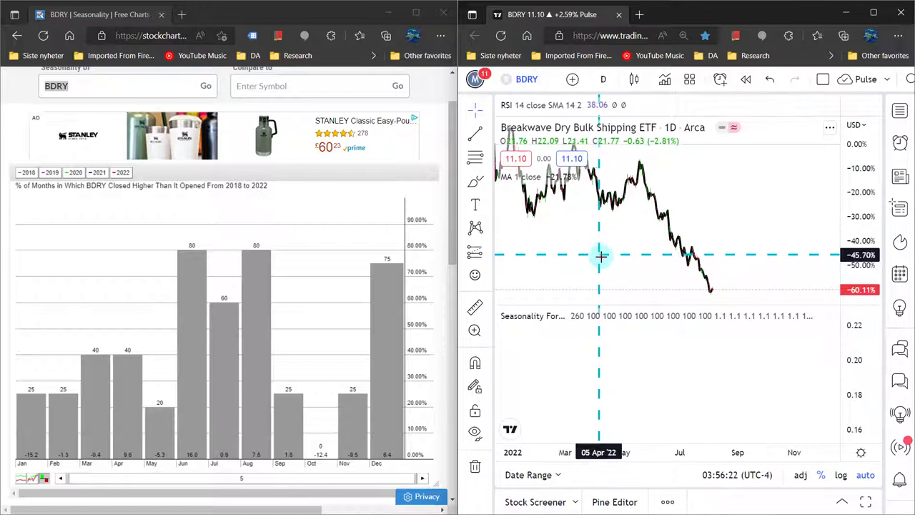
{"action": "scroll", "coordinate": [283, 400], "scroll_direction": "down", "scroll_amount": 1}
{"action": "scroll", "coordinate": [259, 410], "scroll_direction": "up", "scroll_amount": 1}
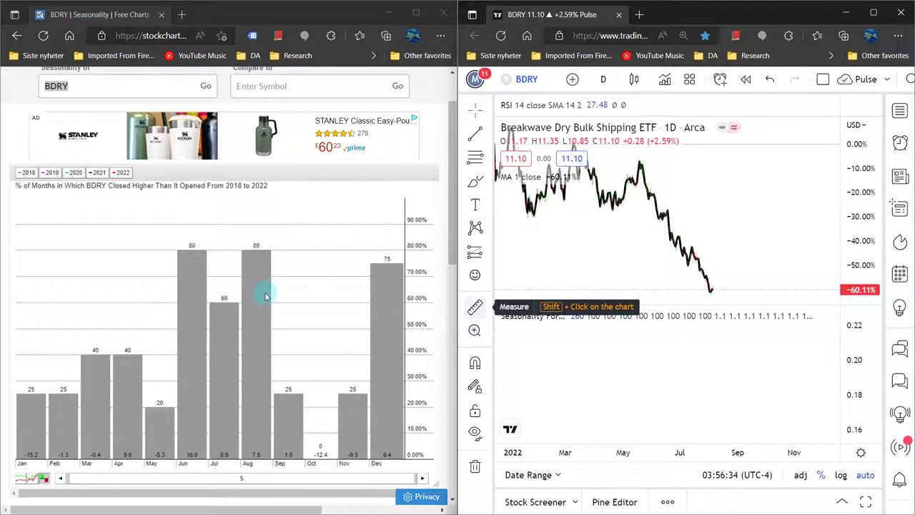
{"action": "left_click", "coordinate": [335, 263]}
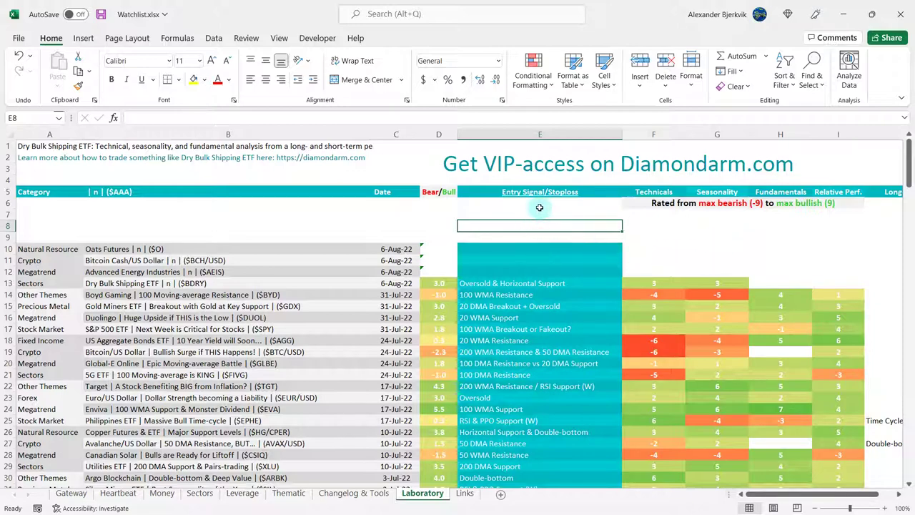
- Switch to the VettaFi ETF comparison, compare IYT with BDRY and show their performance
{"action": "key", "text": "alt+Tab"}
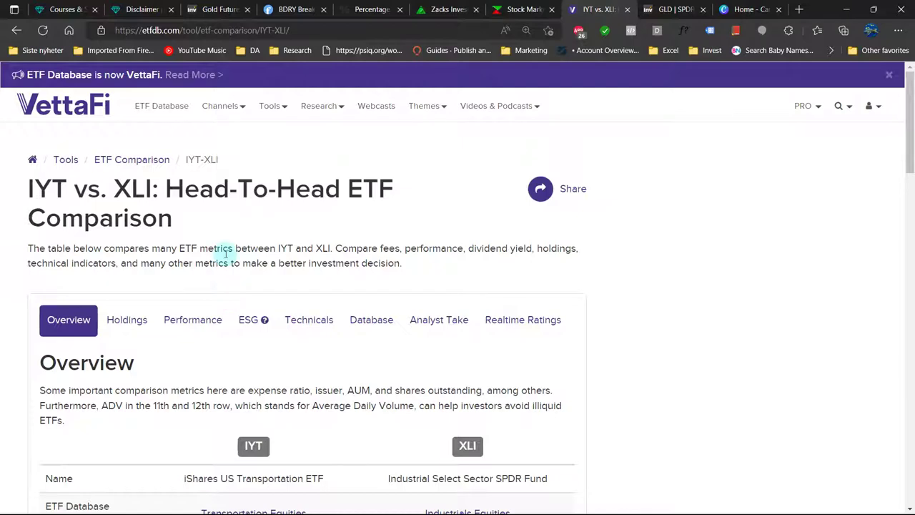
{"action": "scroll", "coordinate": [226, 254], "scroll_direction": "down", "scroll_amount": 2}
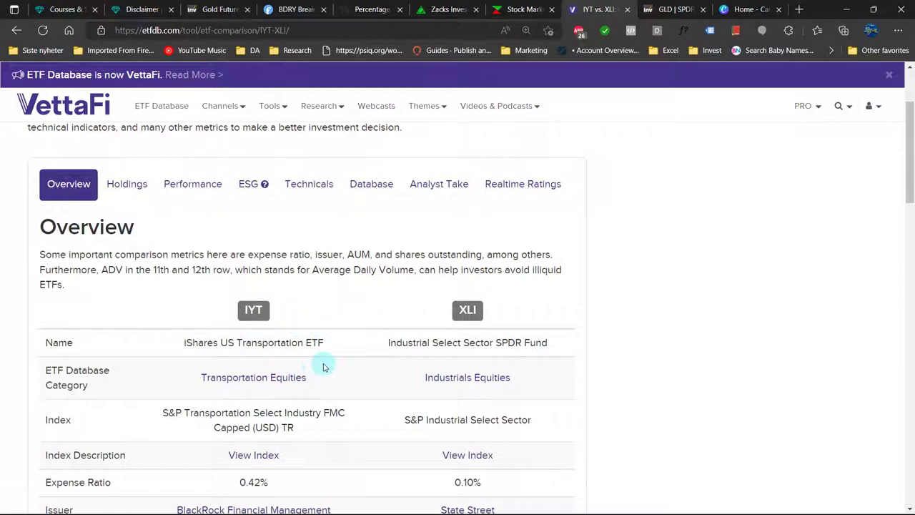
{"action": "scroll", "coordinate": [323, 367], "scroll_direction": "down", "scroll_amount": 1}
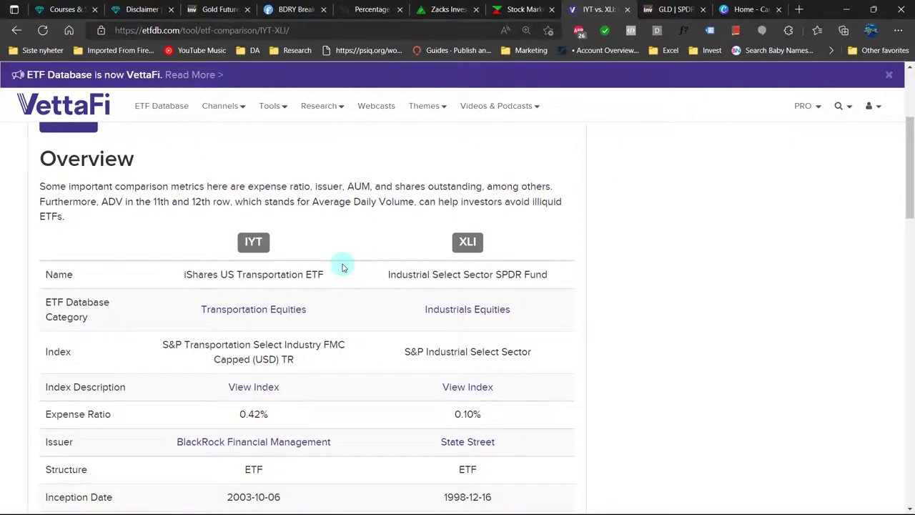
{"action": "scroll", "coordinate": [422, 328], "scroll_direction": "down", "scroll_amount": 1}
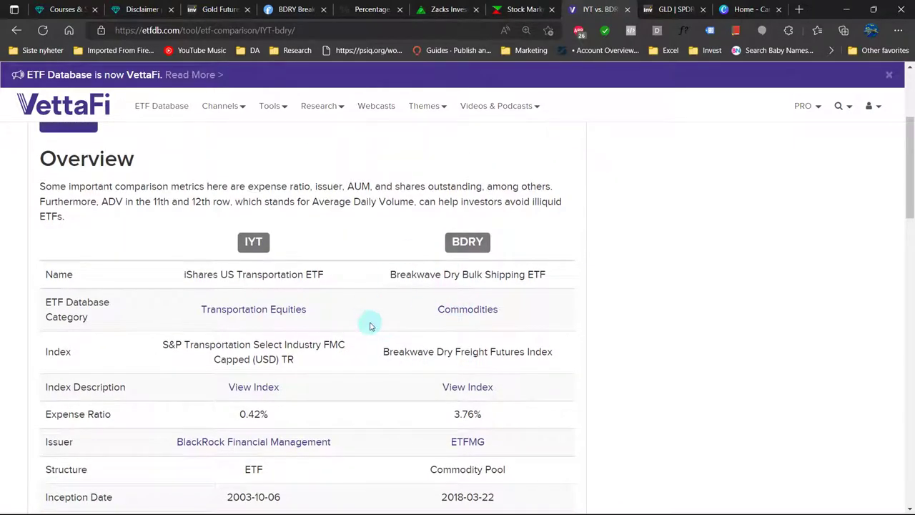
{"action": "scroll", "coordinate": [370, 326], "scroll_direction": "up", "scroll_amount": 2}
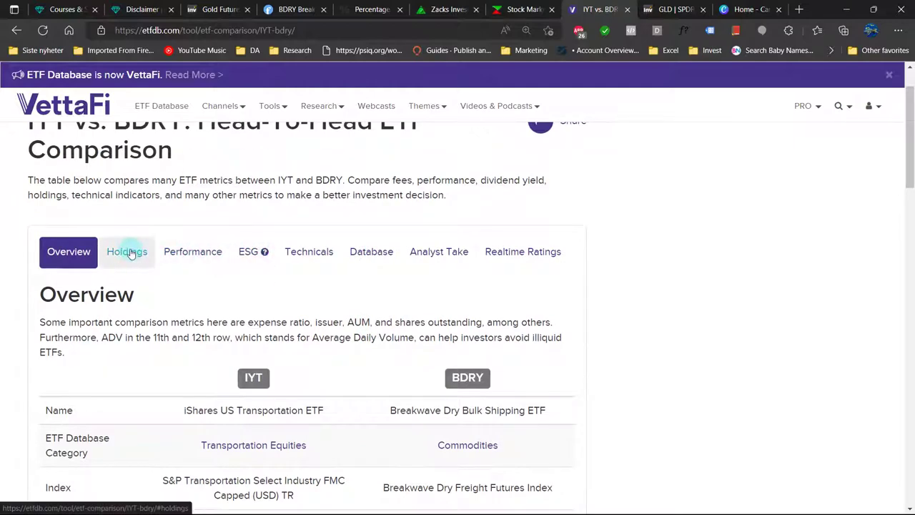
{"action": "left_click", "coordinate": [193, 251]}
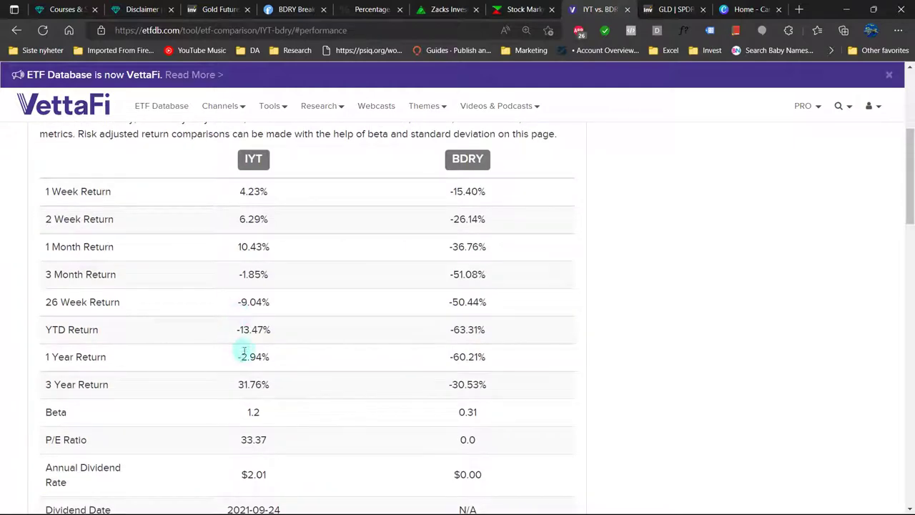
- Compare the returns, beta, P/E ratio, dividends and volatility of IYT and BDRY in the VettaFi performance table
{"action": "double_click", "coordinate": [462, 329]}
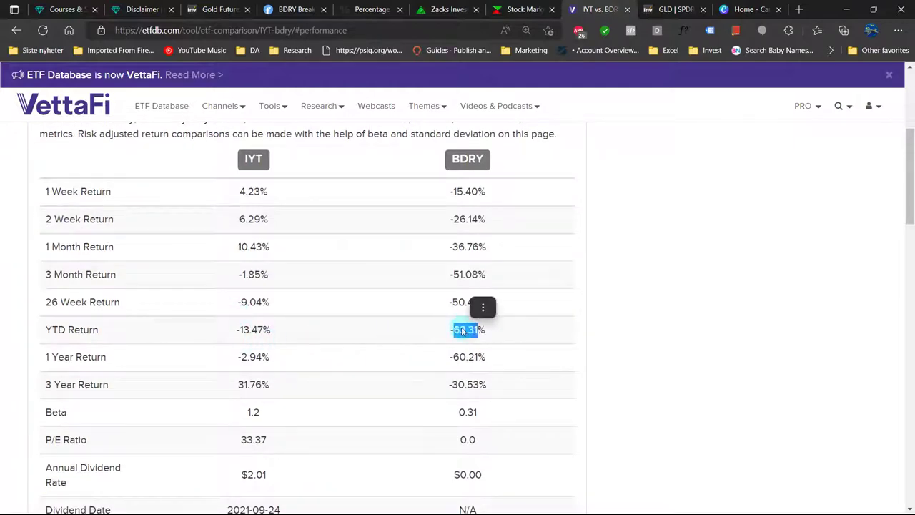
{"action": "left_click", "coordinate": [411, 331]}
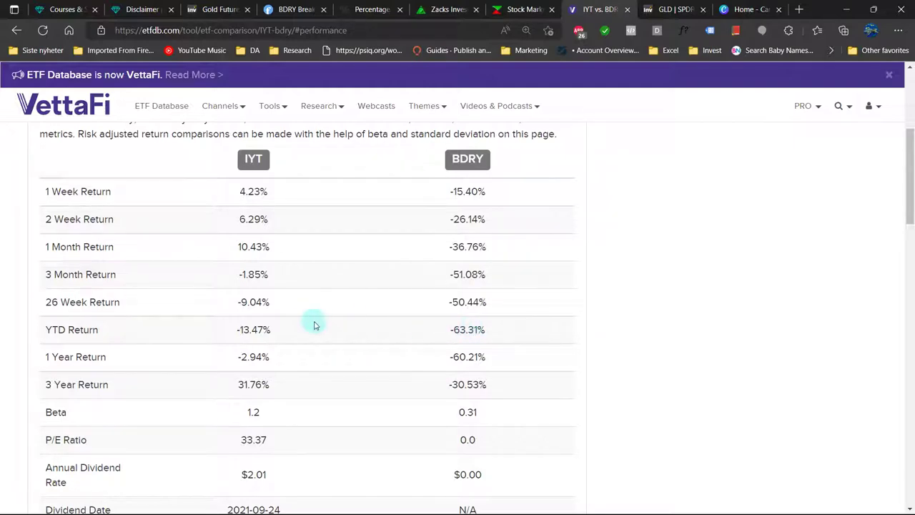
{"action": "scroll", "coordinate": [292, 331], "scroll_direction": "up", "scroll_amount": 2}
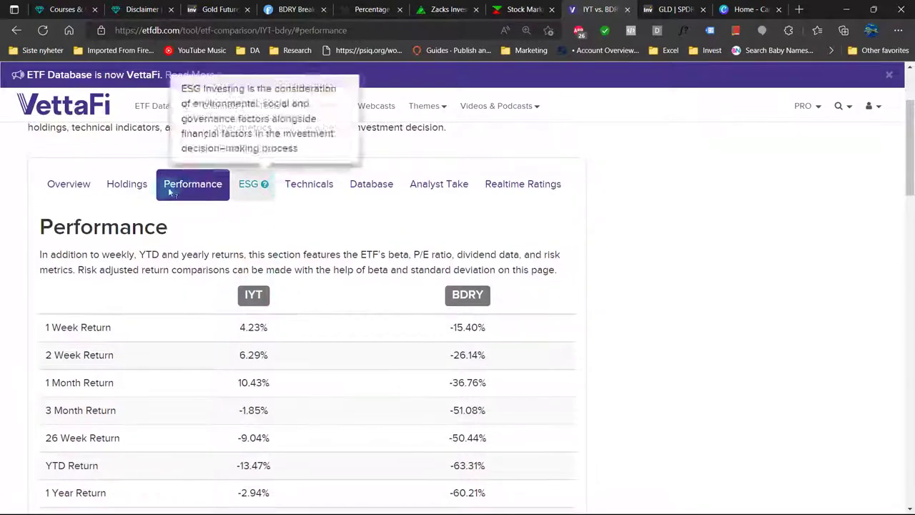
{"action": "scroll", "coordinate": [214, 262], "scroll_direction": "down", "scroll_amount": 4}
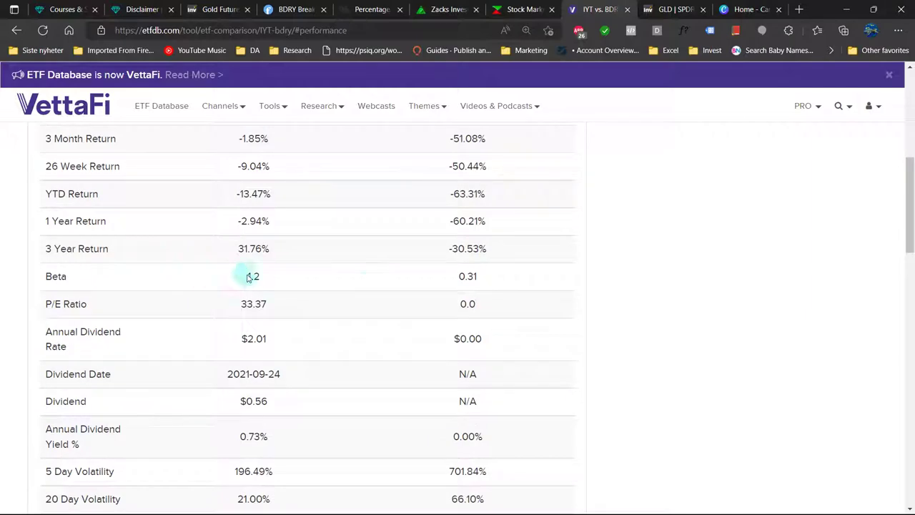
{"action": "scroll", "coordinate": [468, 286], "scroll_direction": "up", "scroll_amount": 4}
{"action": "scroll", "coordinate": [475, 312], "scroll_direction": "down", "scroll_amount": 5}
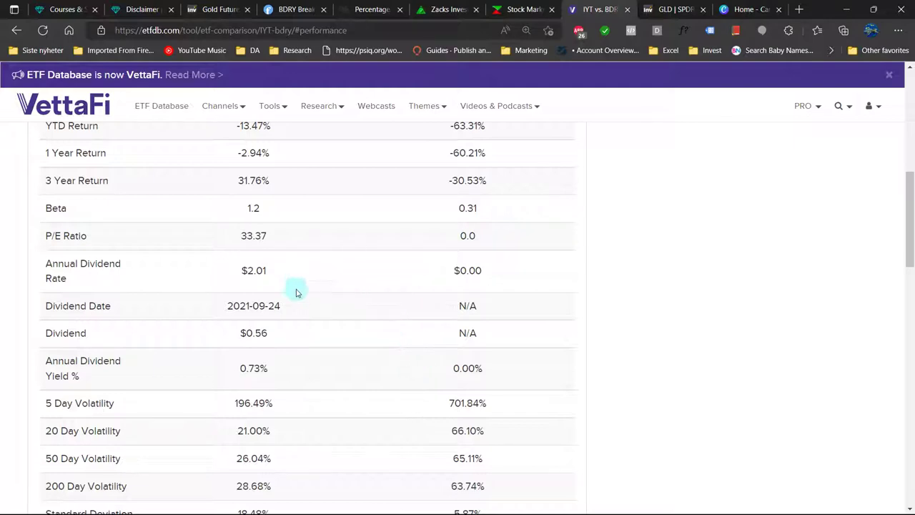
{"action": "scroll", "coordinate": [317, 322], "scroll_direction": "up", "scroll_amount": 4}
{"action": "scroll", "coordinate": [262, 442], "scroll_direction": "down", "scroll_amount": 3}
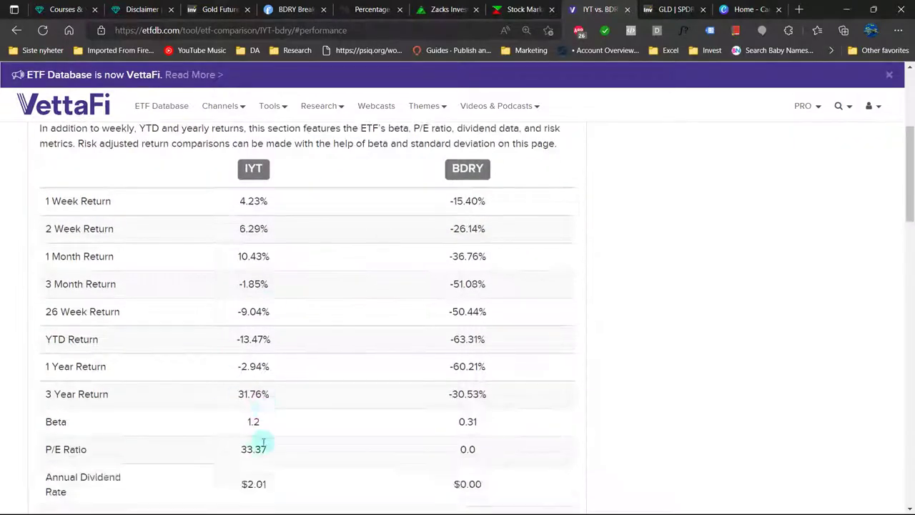
{"action": "scroll", "coordinate": [248, 451], "scroll_direction": "up", "scroll_amount": 5}
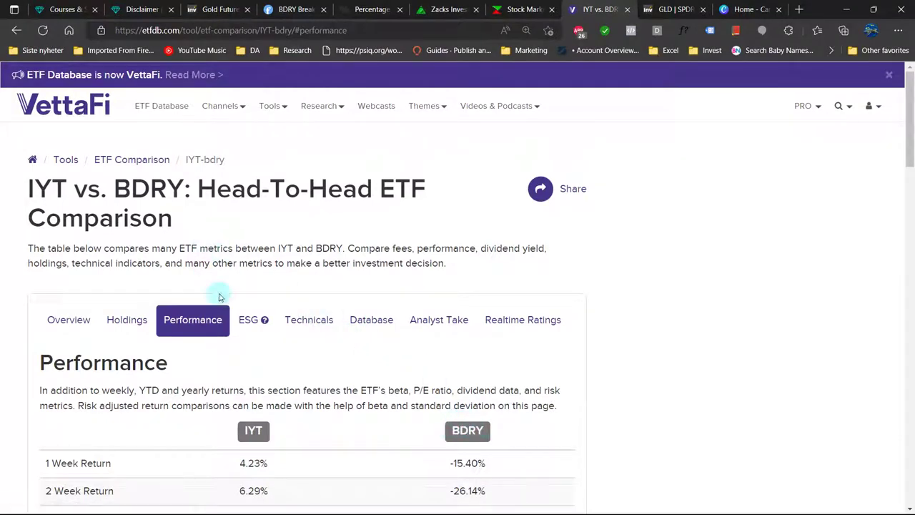
- Show the Holdings comparison and review the holdings and weightings of IYT and BDRY
{"action": "left_click", "coordinate": [124, 319]}
{"action": "scroll", "coordinate": [294, 297], "scroll_direction": "down", "scroll_amount": 5}
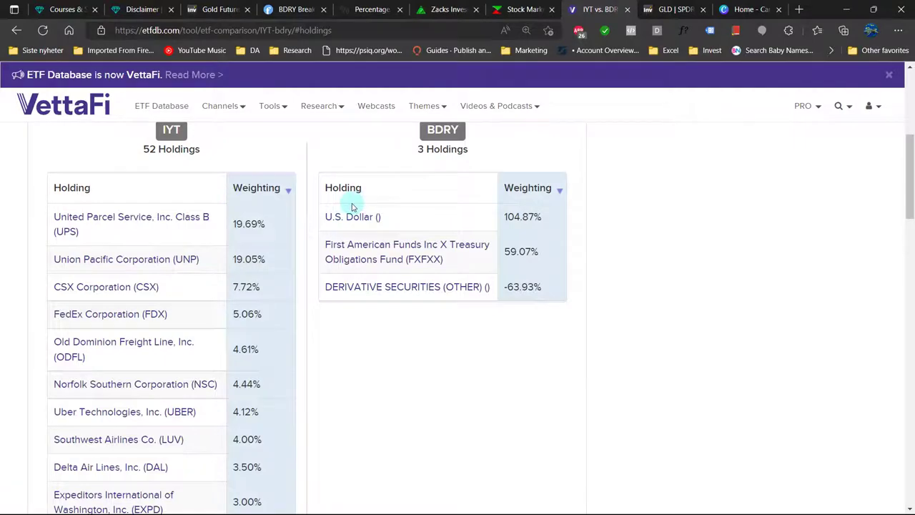
{"action": "scroll", "coordinate": [351, 206], "scroll_direction": "down", "scroll_amount": 9}
{"action": "scroll", "coordinate": [347, 206], "scroll_direction": "up", "scroll_amount": 6}
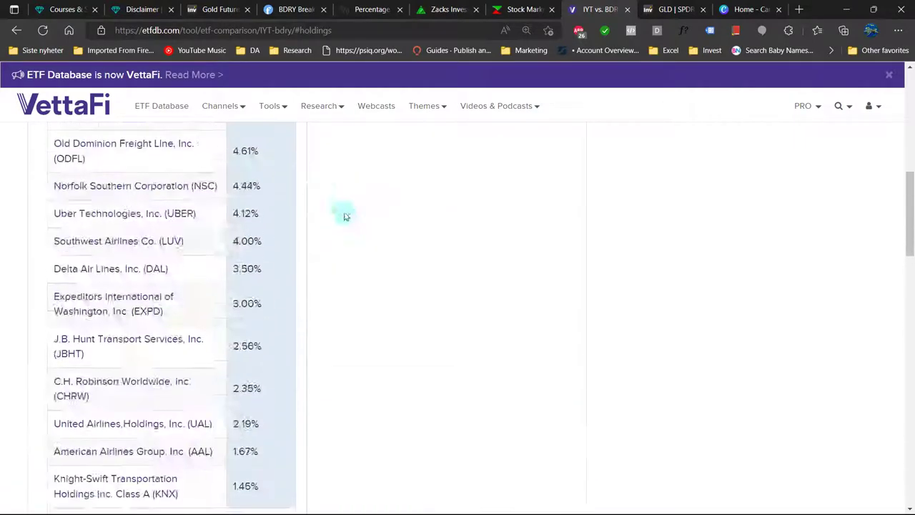
{"action": "scroll", "coordinate": [349, 221], "scroll_direction": "up", "scroll_amount": 8}
- Go to the ETF.com page for BDRY and read its fund description, analytics insight, summary data and tradability
{"action": "key", "text": "alt+Left"}
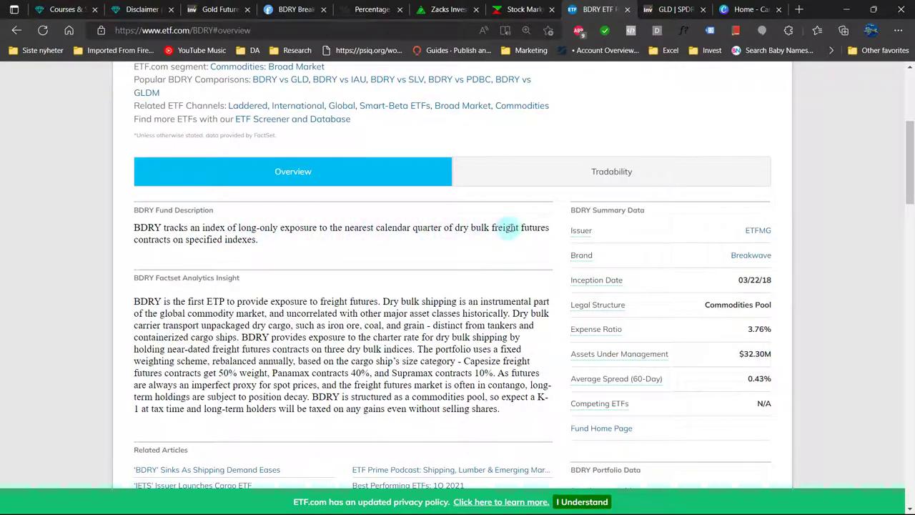
{"action": "left_click_drag", "start_coordinate": [511, 228], "coordinate": [543, 228]}
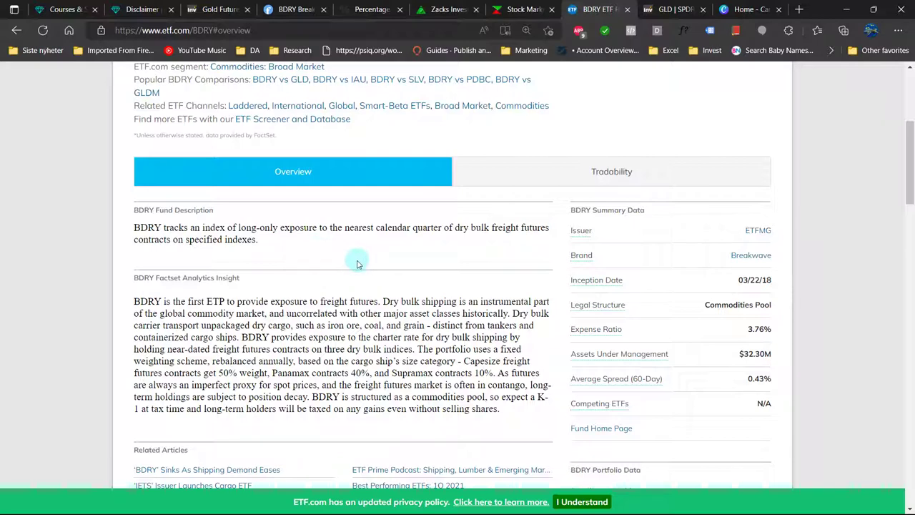
{"action": "scroll", "coordinate": [358, 263], "scroll_direction": "down", "scroll_amount": 2}
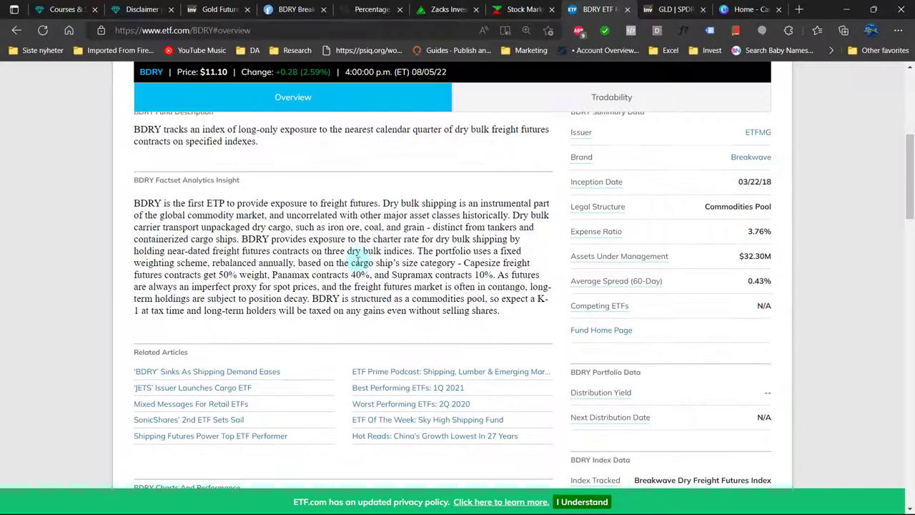
{"action": "left_click", "coordinate": [701, 229]}
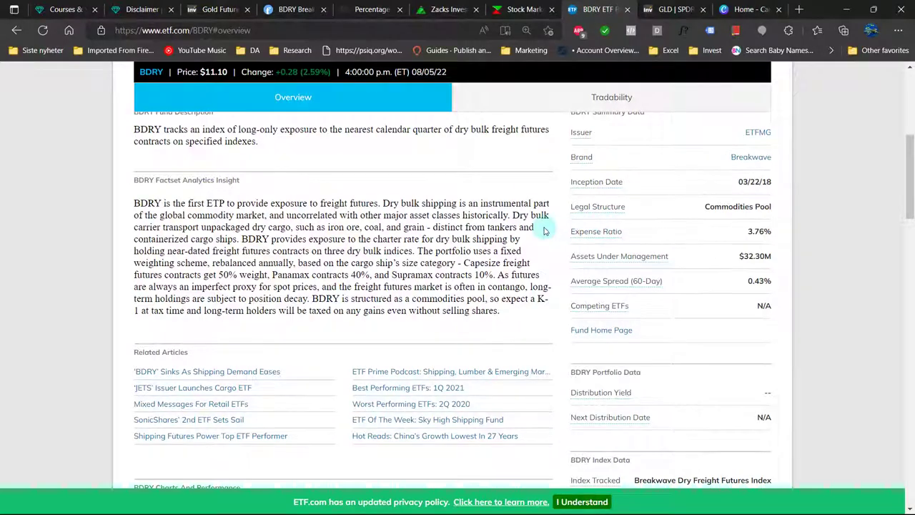
{"action": "scroll", "coordinate": [437, 231], "scroll_direction": "down", "scroll_amount": 5}
{"action": "scroll", "coordinate": [437, 232], "scroll_direction": "down", "scroll_amount": 10}
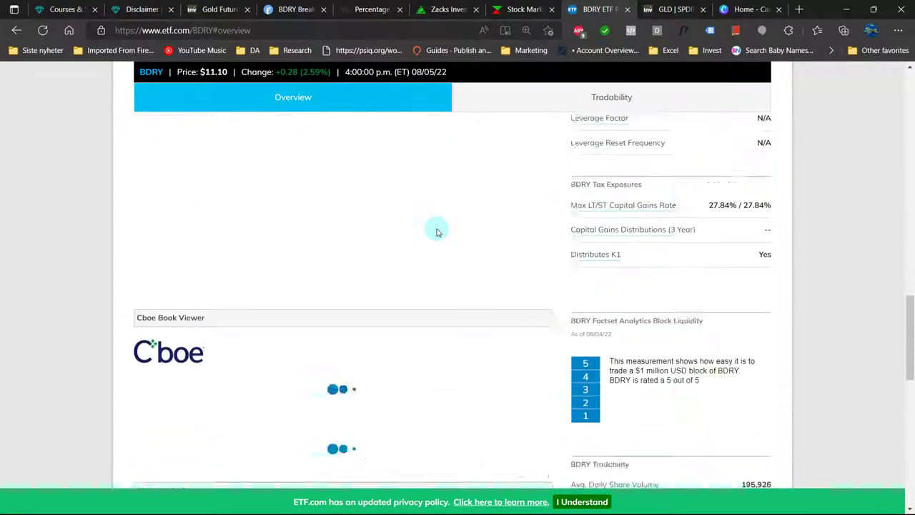
{"action": "scroll", "coordinate": [437, 232], "scroll_direction": "down", "scroll_amount": 4}
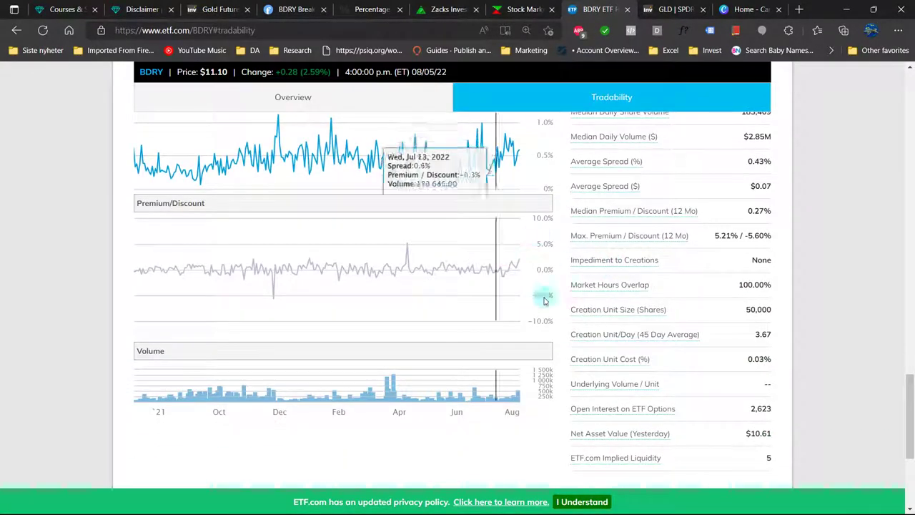
{"action": "scroll", "coordinate": [592, 281], "scroll_direction": "up", "scroll_amount": 15}
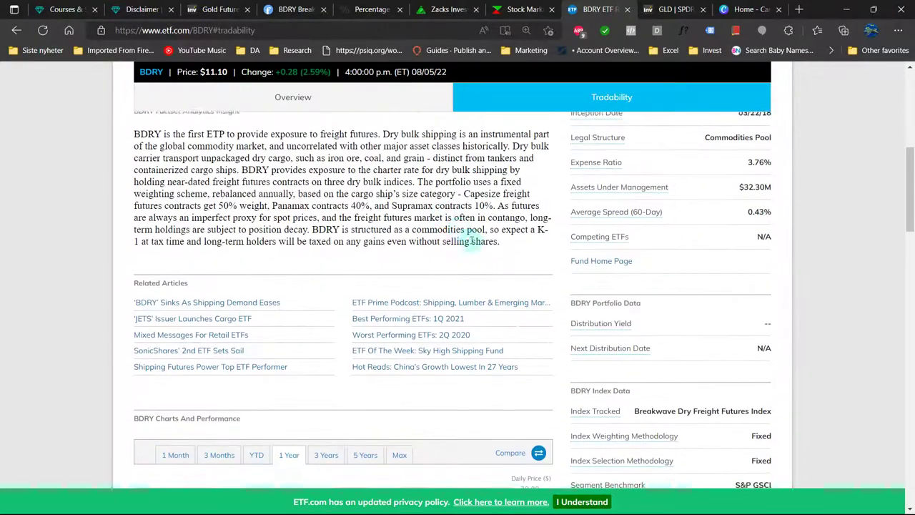
{"action": "scroll", "coordinate": [366, 193], "scroll_direction": "up", "scroll_amount": 3}
- Switch to the Excel watchlist and review Dry Bulk Shipping's ratings in the Laboratory sheet
{"action": "key", "text": "alt+Tab"}
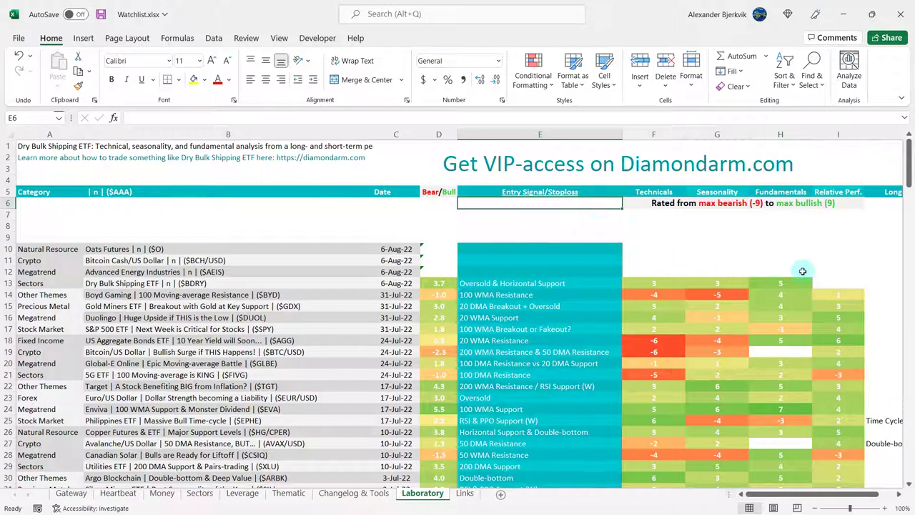
{"action": "left_click", "coordinate": [503, 218]}
{"action": "left_click", "coordinate": [512, 226]}
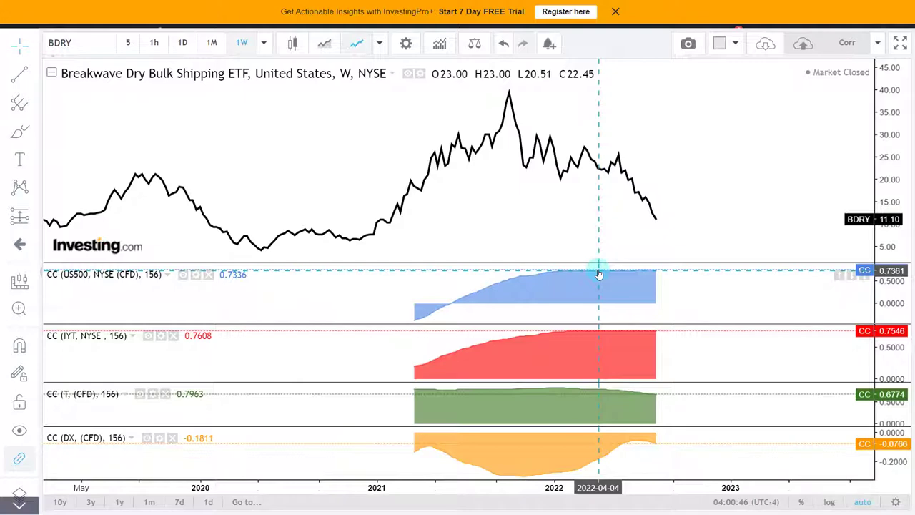
- Set the BDRY correlation chart in the browser to the daily interval to compare its correlations with US500, IYT, T and DX
{"action": "left_click", "coordinate": [183, 43]}
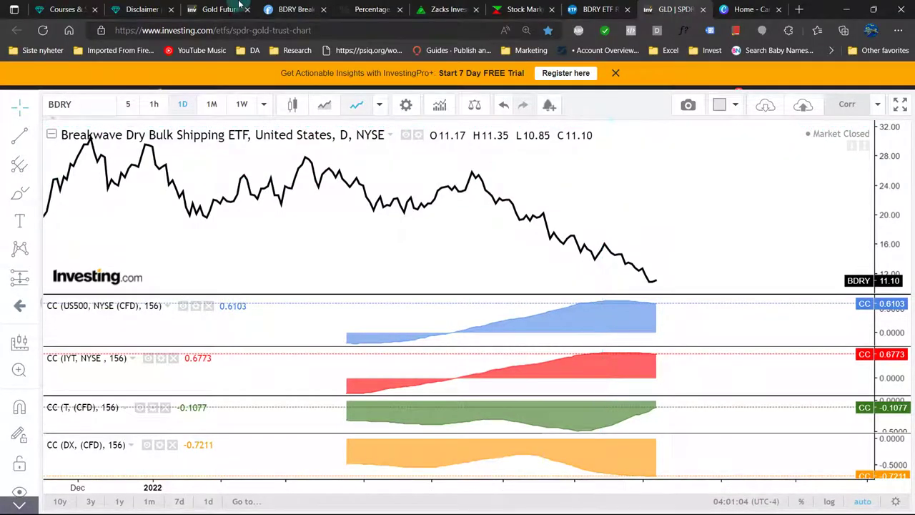
- Return to the dual-screen charts in full-screen view and load IYT at the weekly interval
{"action": "key", "text": "F11"}
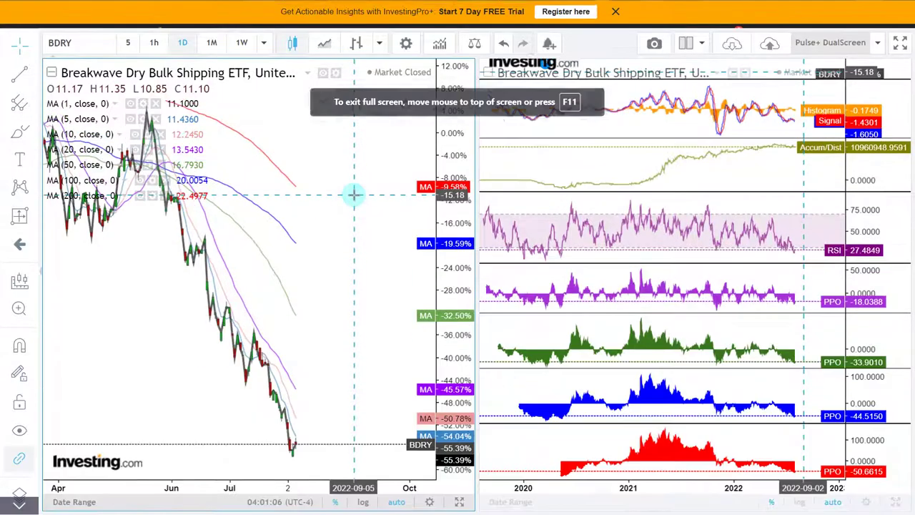
{"action": "type", "text": "BDRY"}
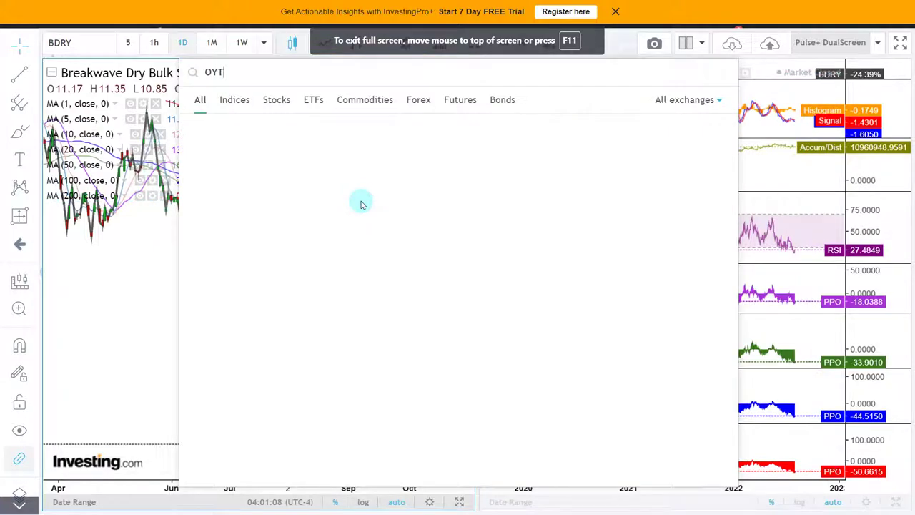
{"action": "key", "text": "Return"}
{"action": "type", "text": "IYT"}
{"action": "key", "text": "Return"}
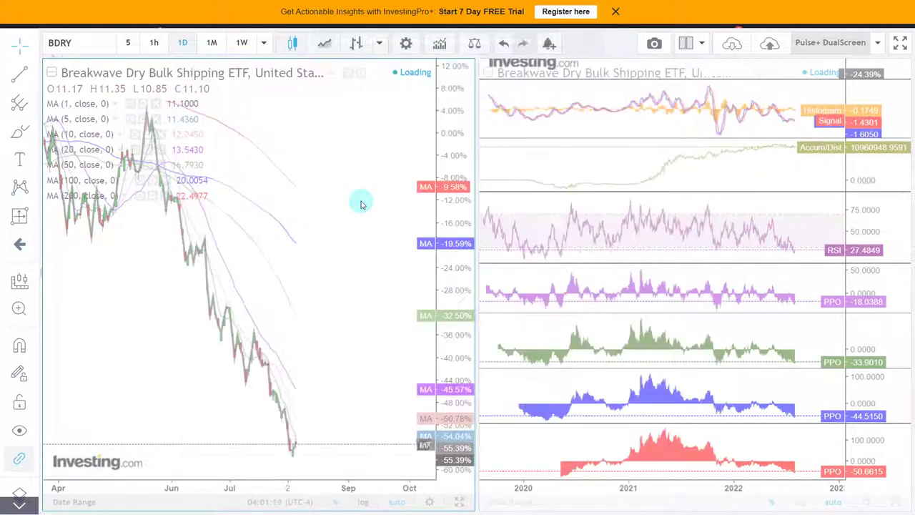
{"action": "left_click", "coordinate": [242, 43]}
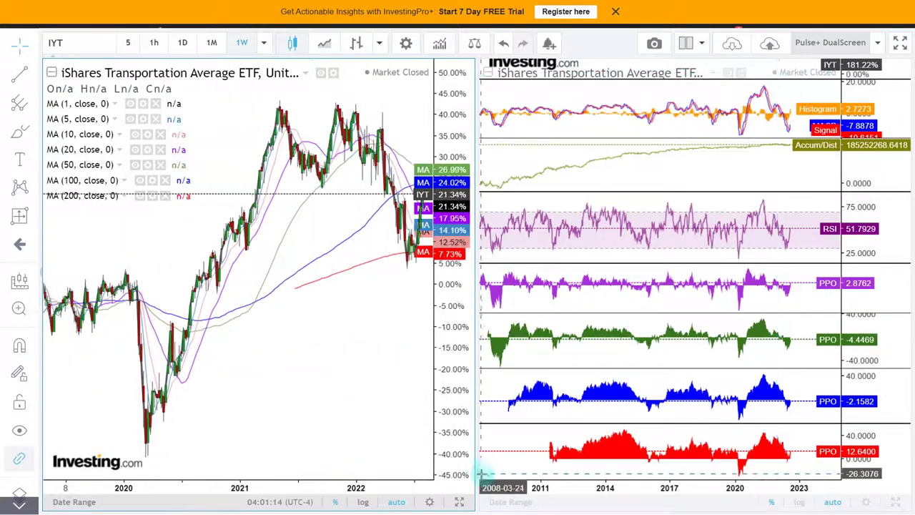
- Enlarge the IYT price chart and examine the weekly candles against their moving averages
{"action": "scroll", "coordinate": [545, 388], "scroll_direction": "up", "scroll_amount": 8}
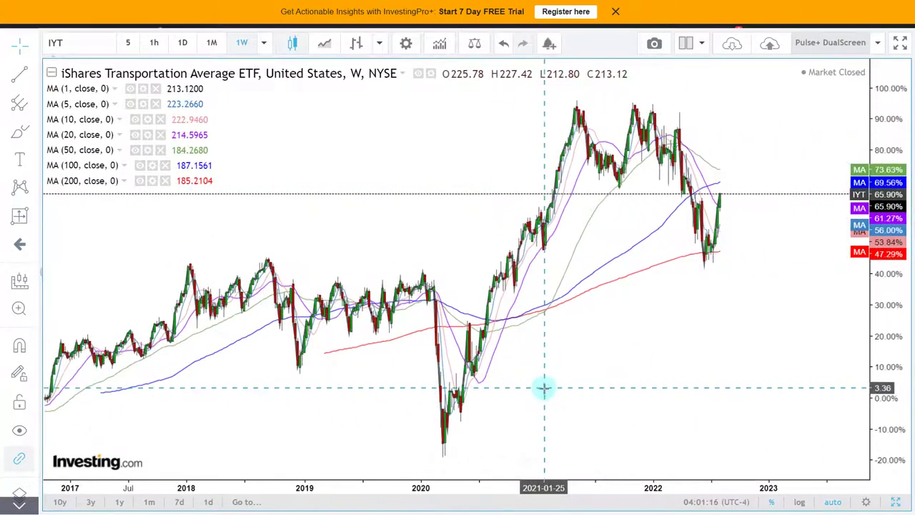
{"action": "scroll", "coordinate": [491, 370], "scroll_direction": "down", "scroll_amount": 5}
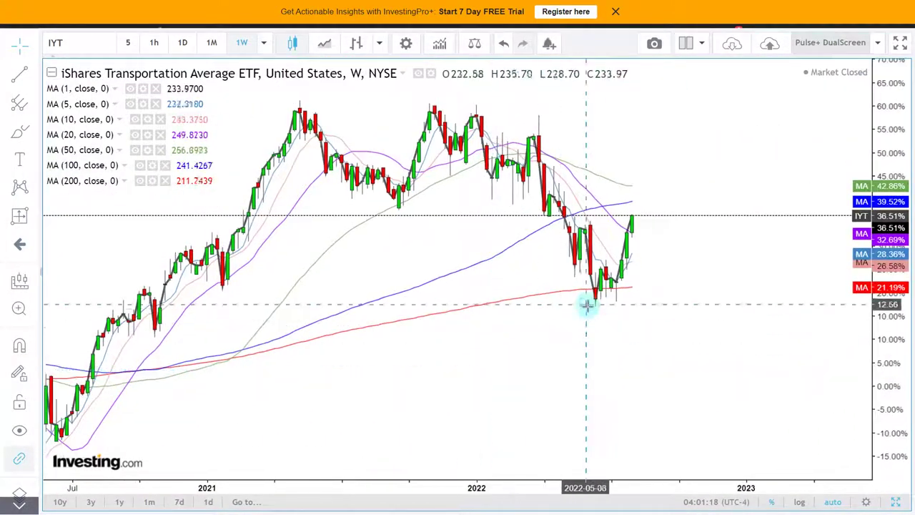
{"action": "scroll", "coordinate": [623, 331], "scroll_direction": "up", "scroll_amount": 4}
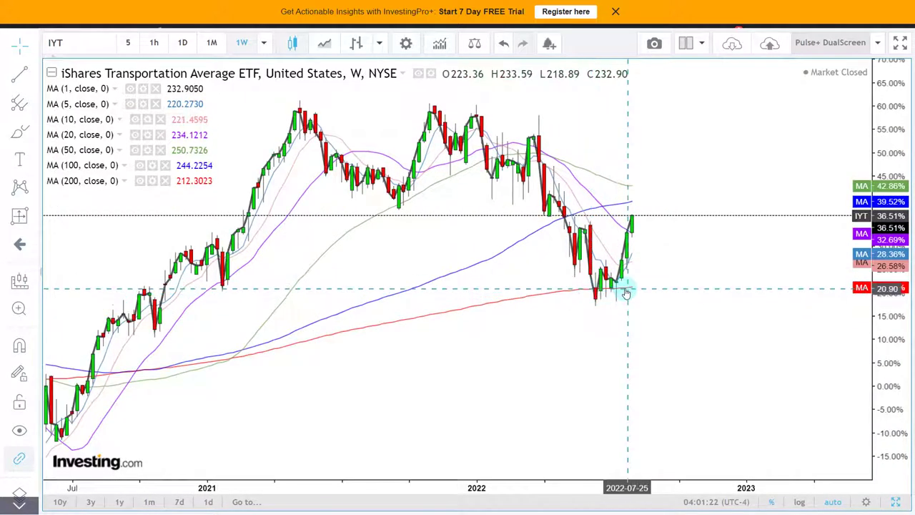
{"action": "scroll", "coordinate": [626, 294], "scroll_direction": "down", "scroll_amount": 5}
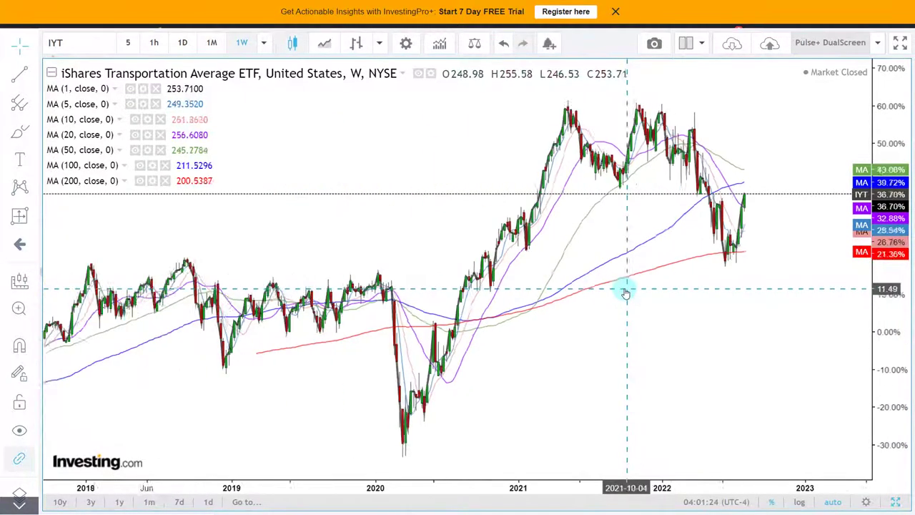
{"action": "scroll", "coordinate": [622, 289], "scroll_direction": "up", "scroll_amount": 5}
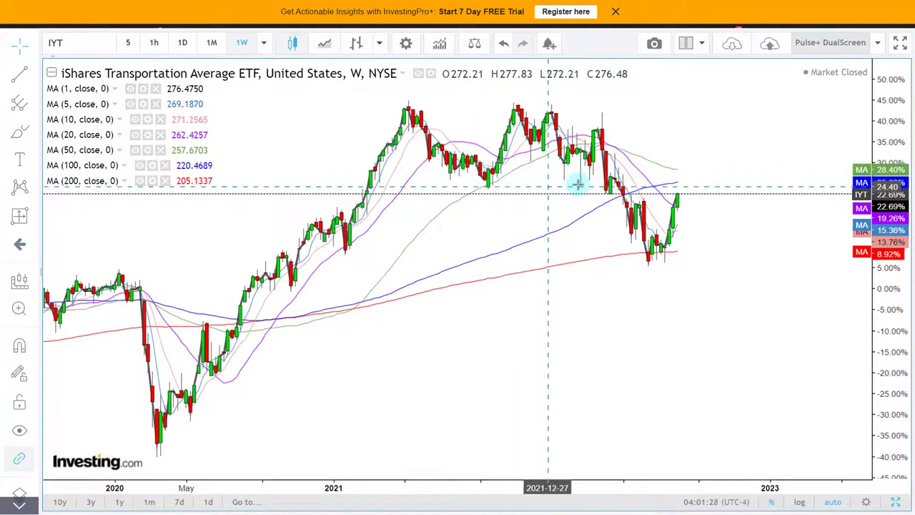
- Set the enlarged IYT chart to the daily interval and examine the price against its moving averages
{"action": "left_click", "coordinate": [182, 42]}
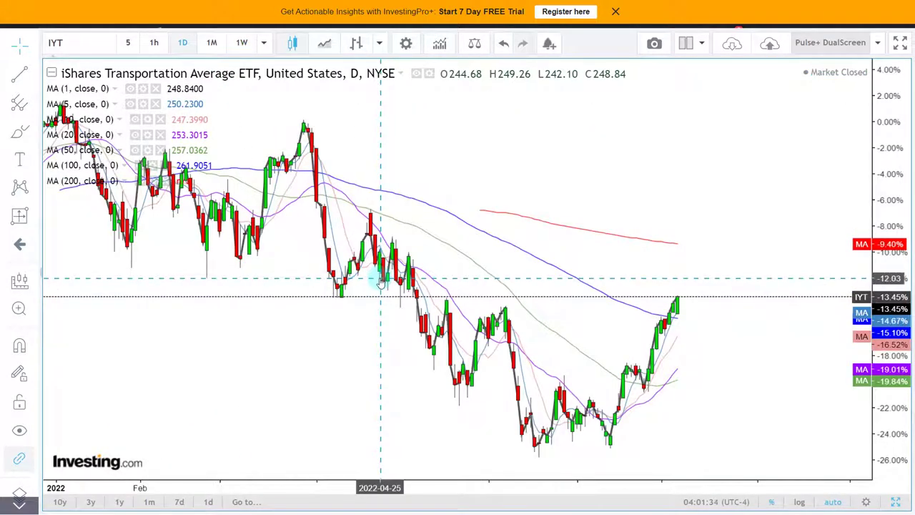
{"action": "scroll", "coordinate": [379, 280], "scroll_direction": "down", "scroll_amount": 3}
{"action": "scroll", "coordinate": [380, 278], "scroll_direction": "down", "scroll_amount": 3}
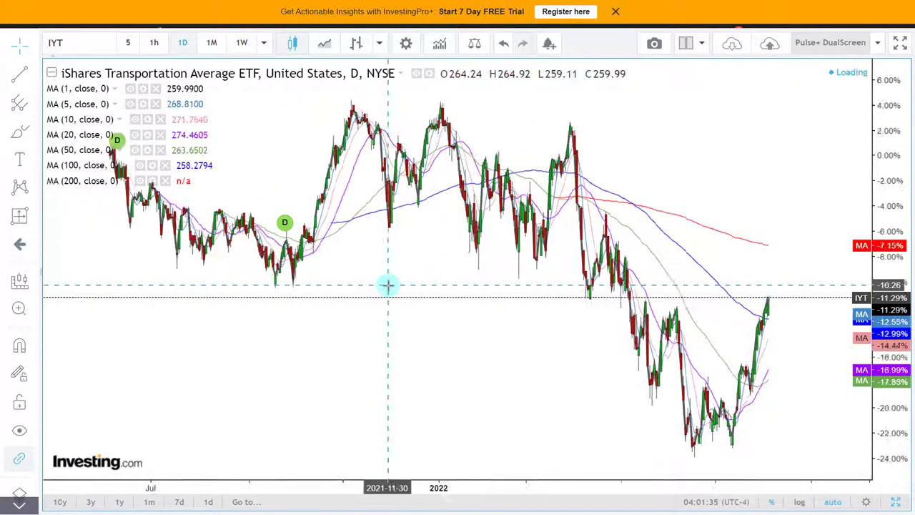
{"action": "scroll", "coordinate": [289, 201], "scroll_direction": "up", "scroll_amount": 5}
- Return IYT to the weekly interval, restore the dual-chart layout and examine the weekly Accum/Dist, RSI and PPO
{"action": "left_click", "coordinate": [242, 43]}
{"action": "left_click", "coordinate": [900, 502]}
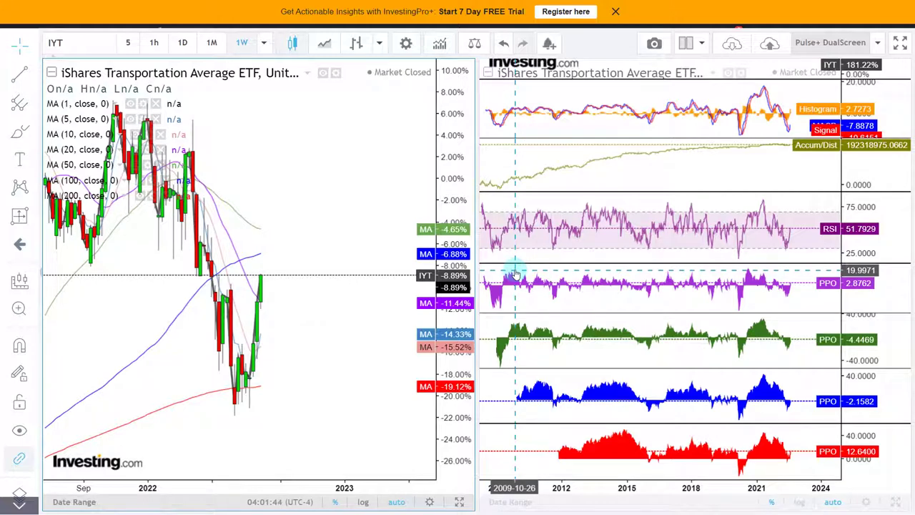
{"action": "scroll", "coordinate": [644, 279], "scroll_direction": "up", "scroll_amount": 3}
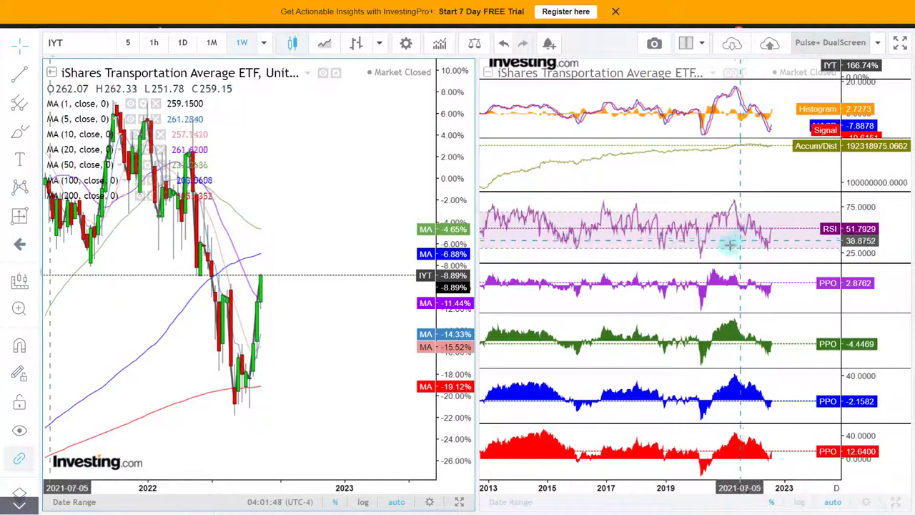
- Set IYT to the daily interval and examine its daily MACD, Accum/Dist, RSI and PPO history
{"action": "left_click", "coordinate": [183, 42]}
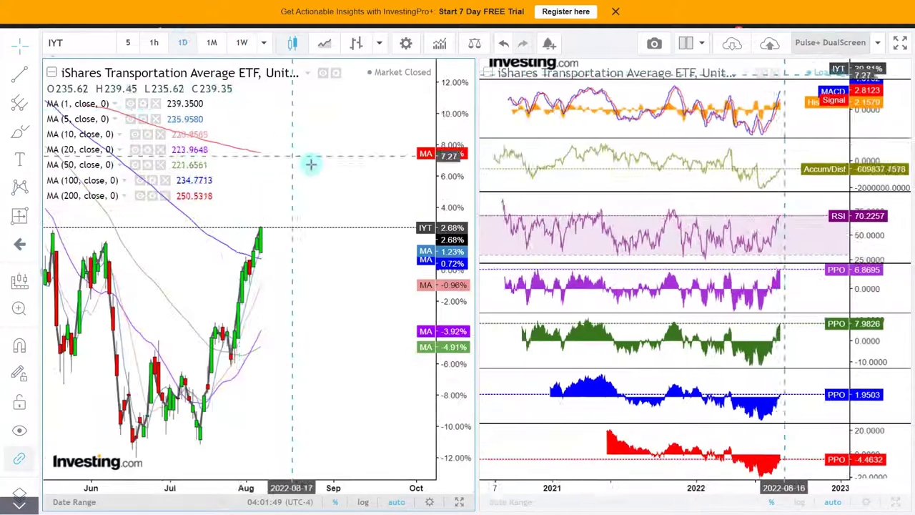
{"action": "scroll", "coordinate": [679, 226], "scroll_direction": "down", "scroll_amount": 2}
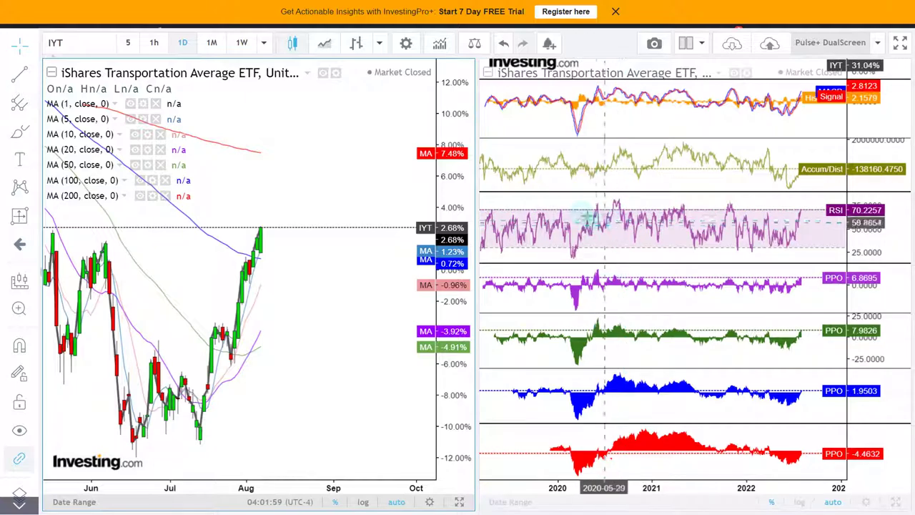
{"action": "left_click_drag", "start_coordinate": [700, 181], "coordinate": [657, 182]}
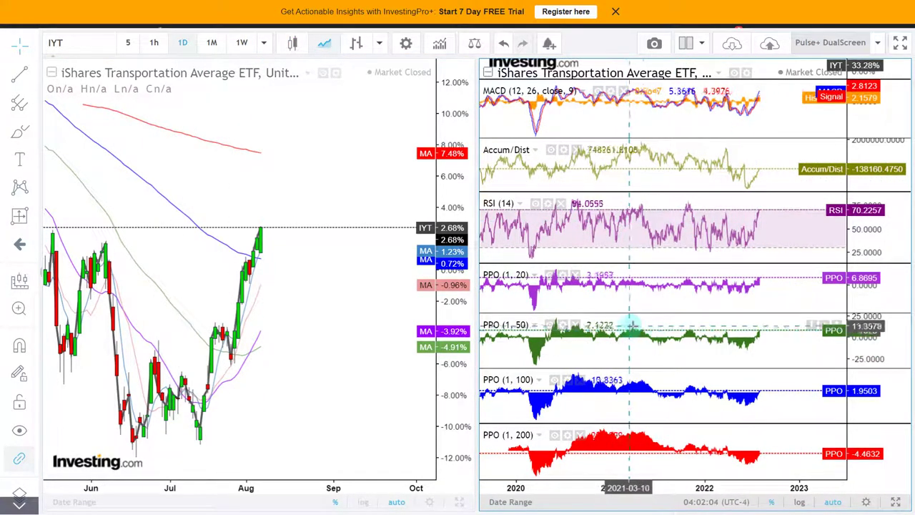
- Examine IYT's daily candles against their moving averages over the past year
{"action": "scroll", "coordinate": [282, 341], "scroll_direction": "down", "scroll_amount": 5}
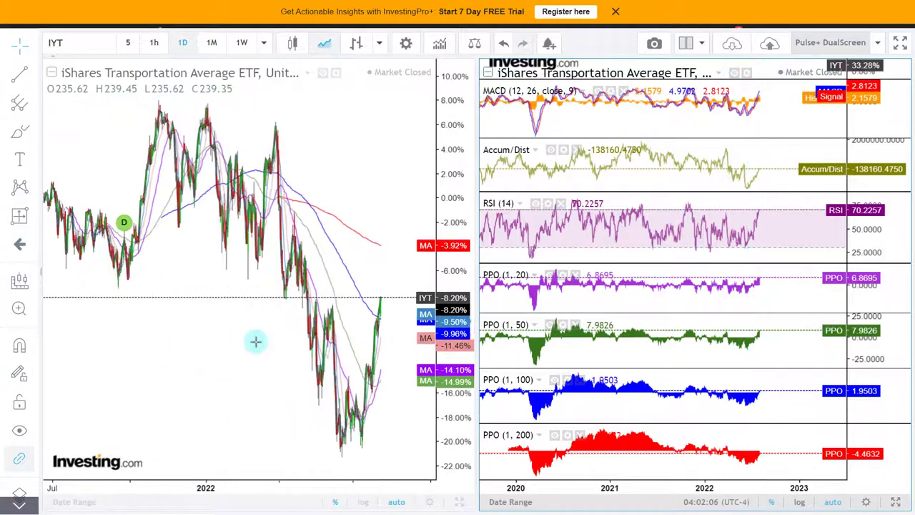
{"action": "scroll", "coordinate": [185, 344], "scroll_direction": "down", "scroll_amount": 4}
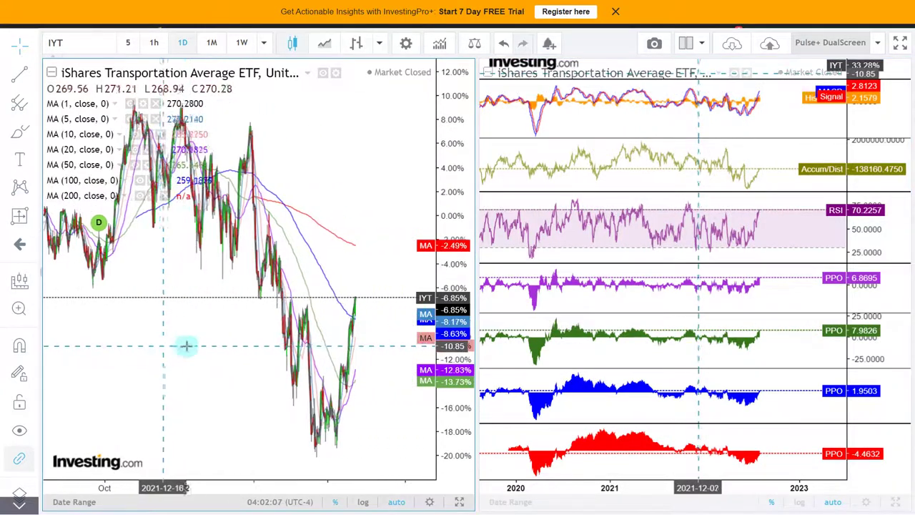
{"action": "scroll", "coordinate": [232, 347], "scroll_direction": "up", "scroll_amount": 2}
{"action": "scroll", "coordinate": [215, 315], "scroll_direction": "up", "scroll_amount": 1}
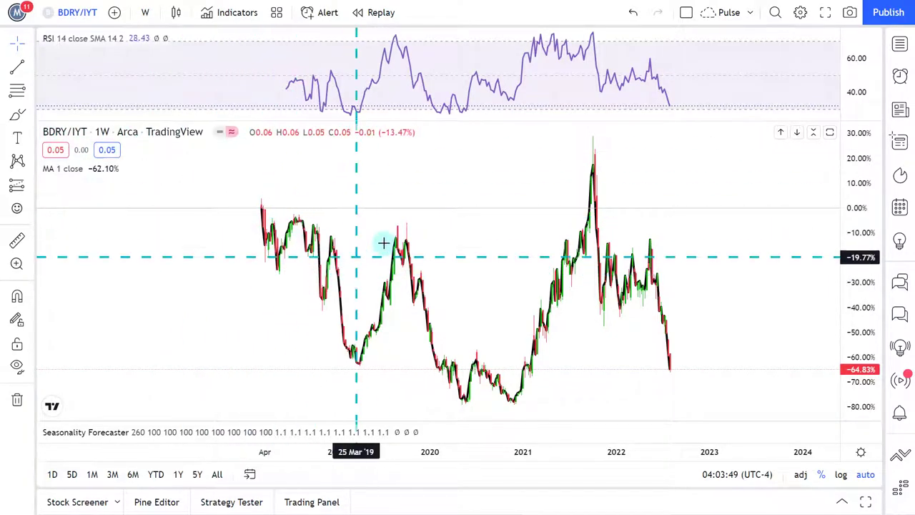
- Switch to TradingView and examine the weekly price and RSI history of the BDRY/IYT ratio
{"action": "scroll", "coordinate": [443, 188], "scroll_direction": "up", "scroll_amount": 1}
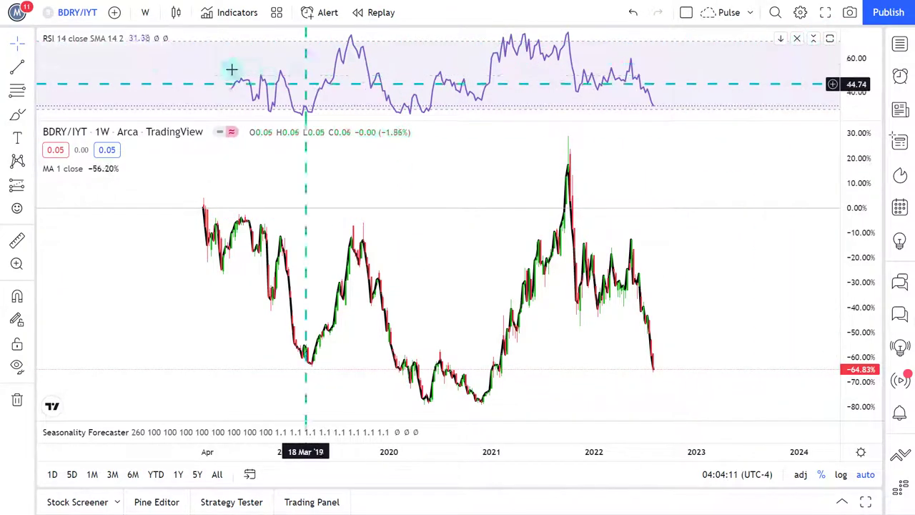
{"action": "left_click", "coordinate": [147, 13]}
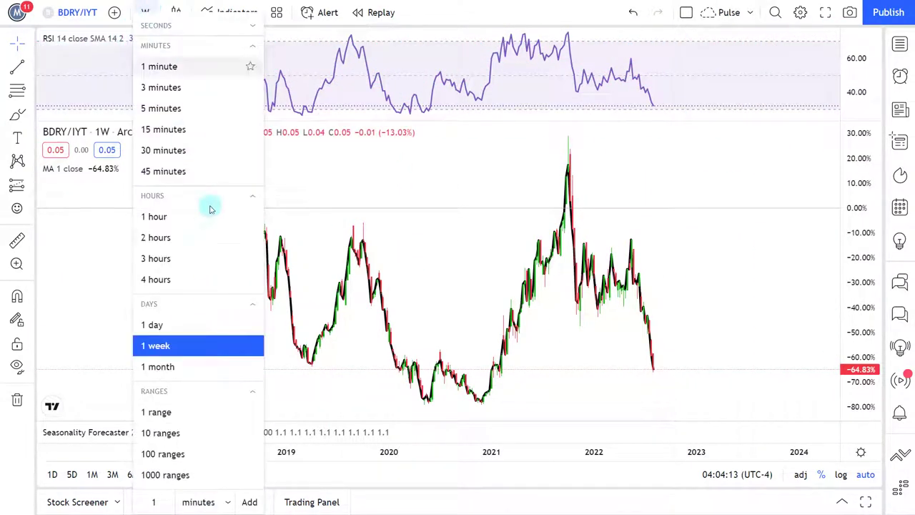
{"action": "left_click", "coordinate": [597, 160]}
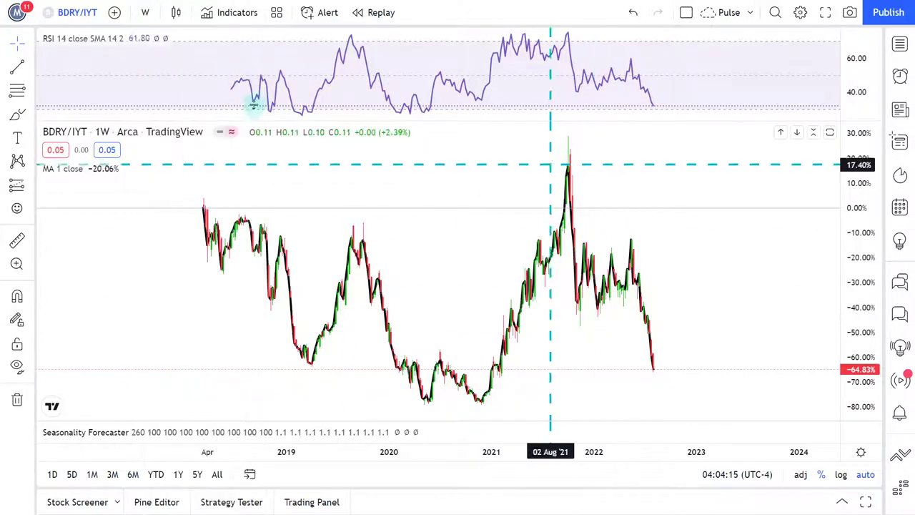
- Set the BDRY/IYT ratio to the daily interval to examine its price and RSI lows, and return it to weekly
{"action": "left_click", "coordinate": [145, 12]}
{"action": "left_click", "coordinate": [195, 326]}
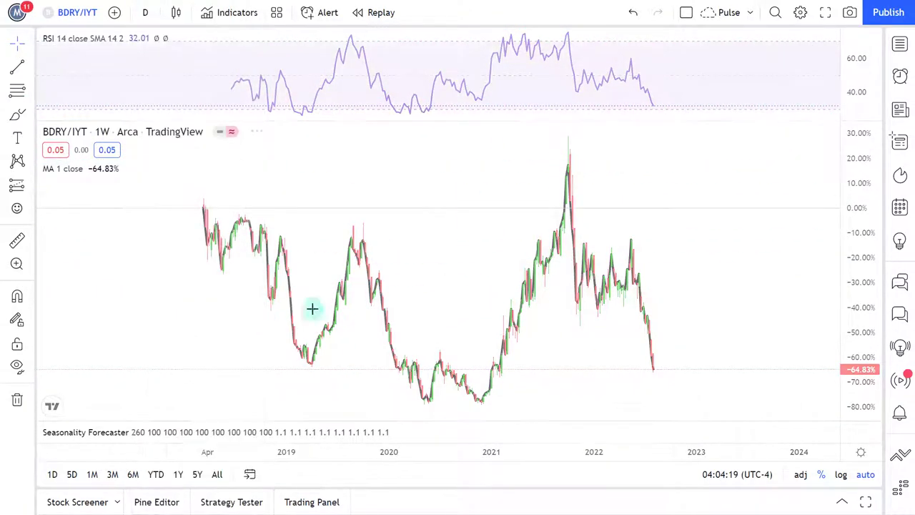
{"action": "scroll", "coordinate": [459, 272], "scroll_direction": "down", "scroll_amount": 5}
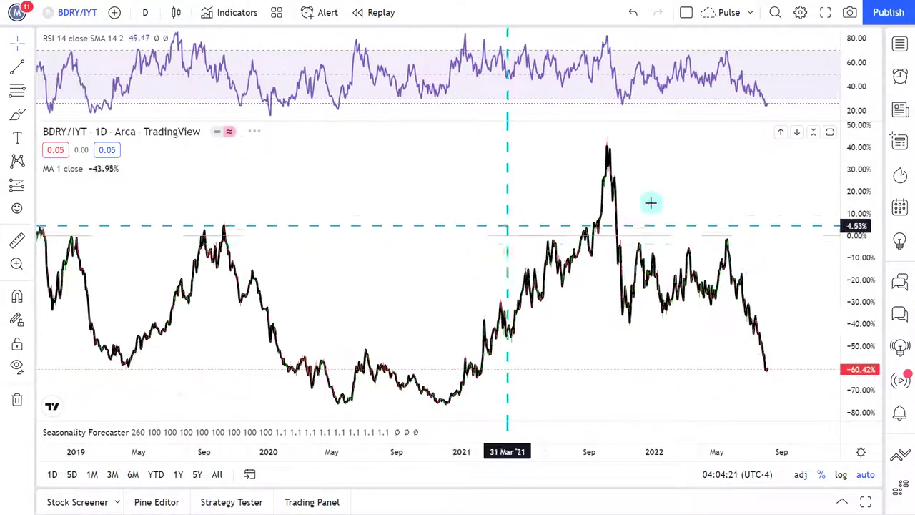
{"action": "left_click_drag", "start_coordinate": [681, 189], "coordinate": [646, 190]}
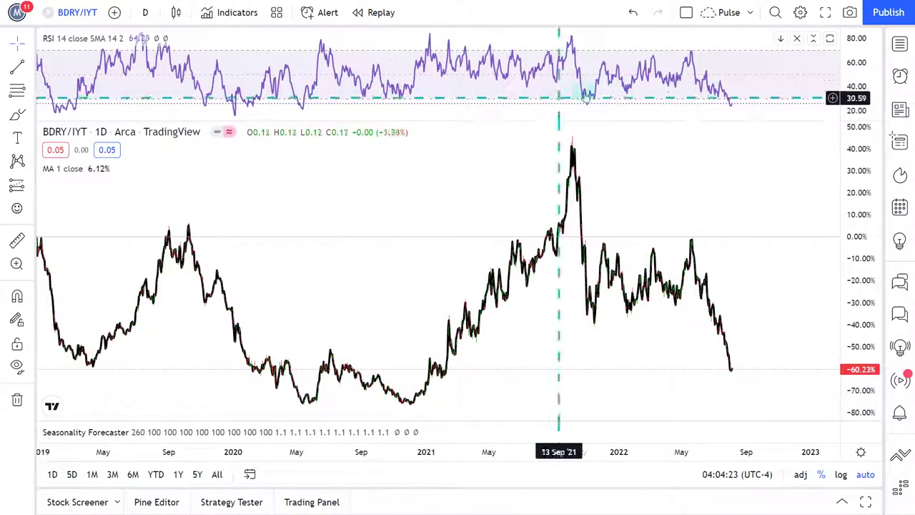
{"action": "scroll", "coordinate": [575, 121], "scroll_direction": "up", "scroll_amount": 2}
{"action": "scroll", "coordinate": [576, 122], "scroll_direction": "up", "scroll_amount": 1}
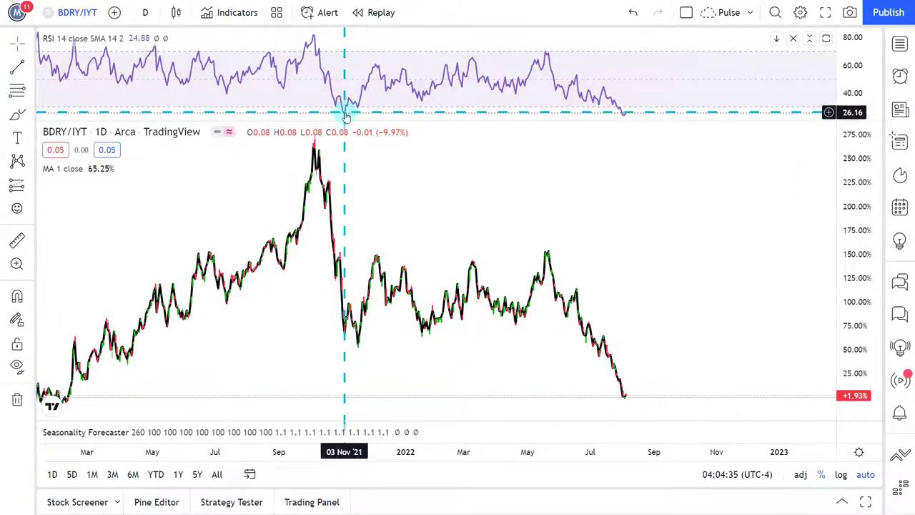
{"action": "left_click", "coordinate": [149, 12]}
{"action": "left_click", "coordinate": [196, 348]}
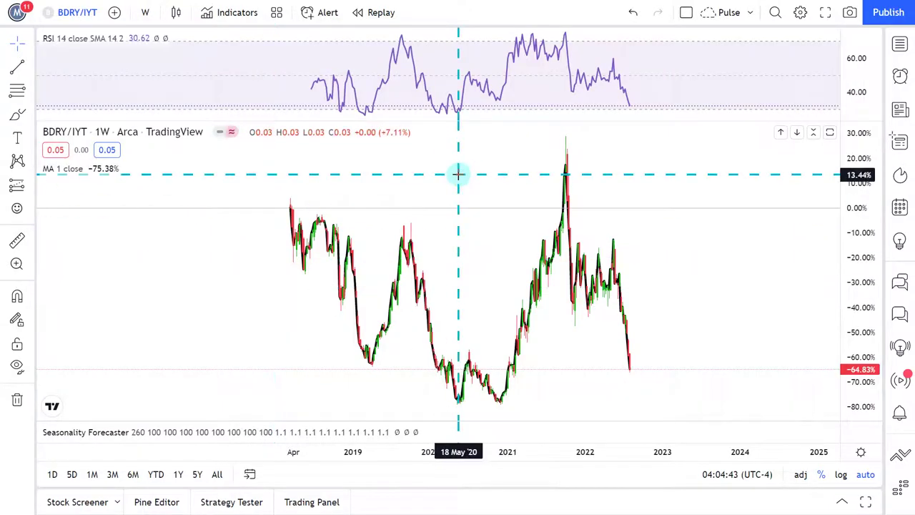
- Load the IYT/SPY ratio and examine its full weekly price and RSI history
{"action": "type", "text": "OYT/S"}
{"action": "key", "text": "BackSpace"}
{"action": "key", "text": "BackSpace"}
{"action": "key", "text": "BackSpace"}
{"action": "key", "text": "BackSpace"}
{"action": "key", "text": "BackSpace"}
{"action": "type", "text": "IYT/"}
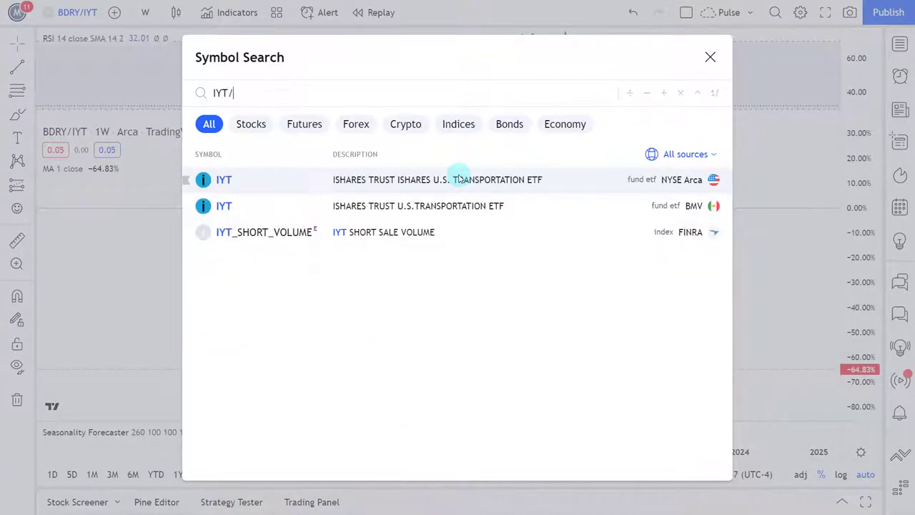
{"action": "type", "text": "SPY"}
{"action": "key", "text": "Return"}
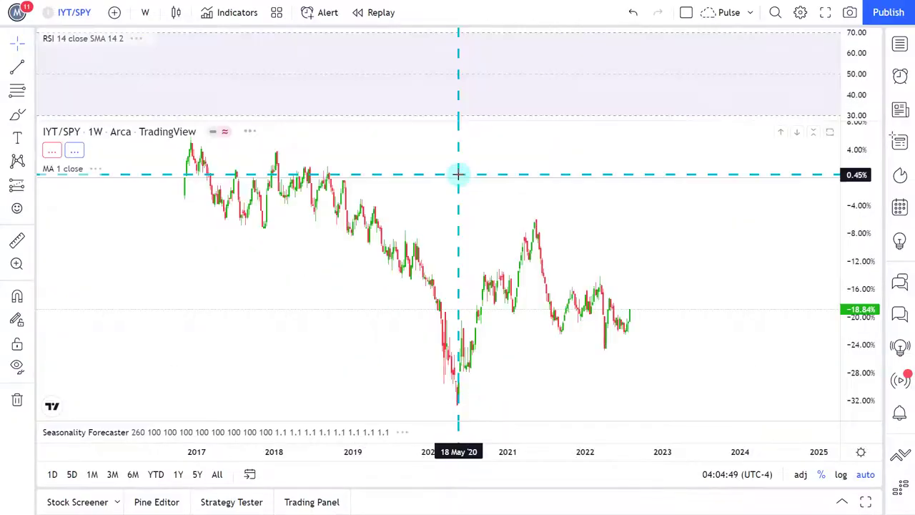
{"action": "scroll", "coordinate": [471, 306], "scroll_direction": "down", "scroll_amount": 6}
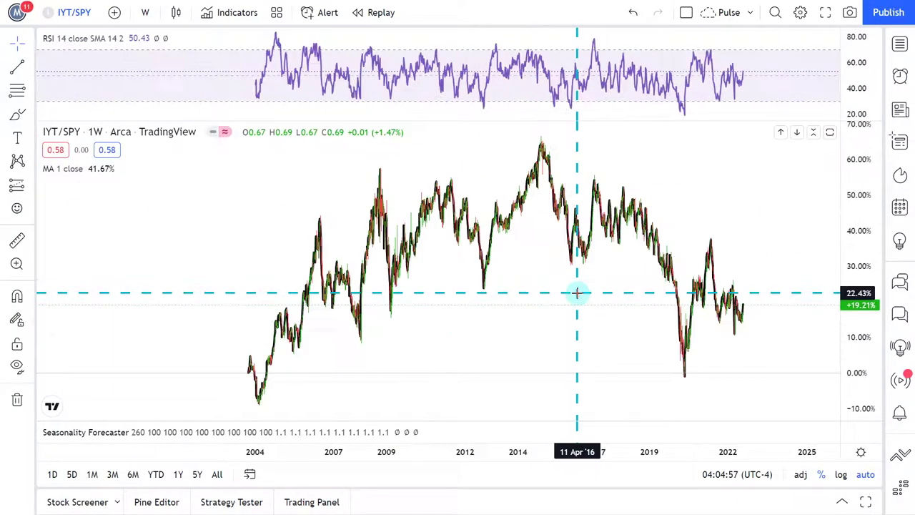
{"action": "left_click_drag", "start_coordinate": [380, 350], "coordinate": [441, 346]}
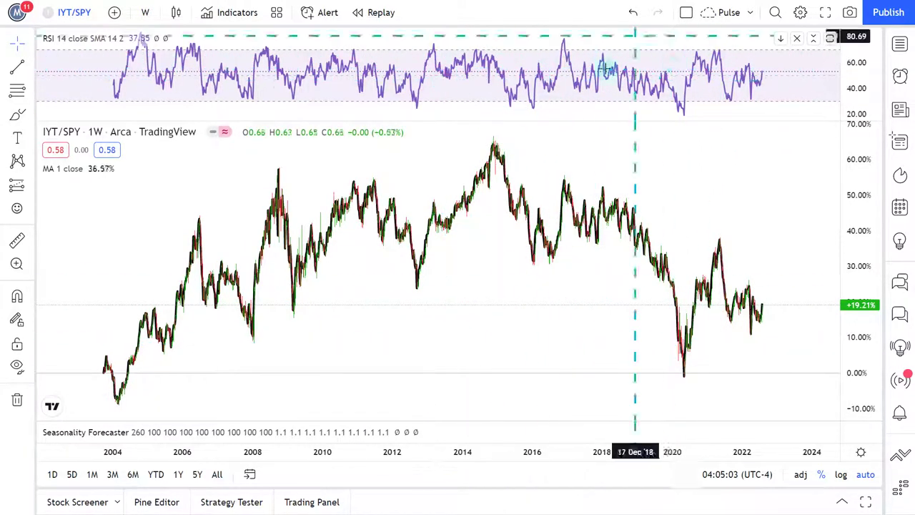
- Set the IYT/SPY ratio to the daily interval and expand the Seasonality Forecaster to examine its curves through the end of 2022
{"action": "left_click", "coordinate": [143, 13]}
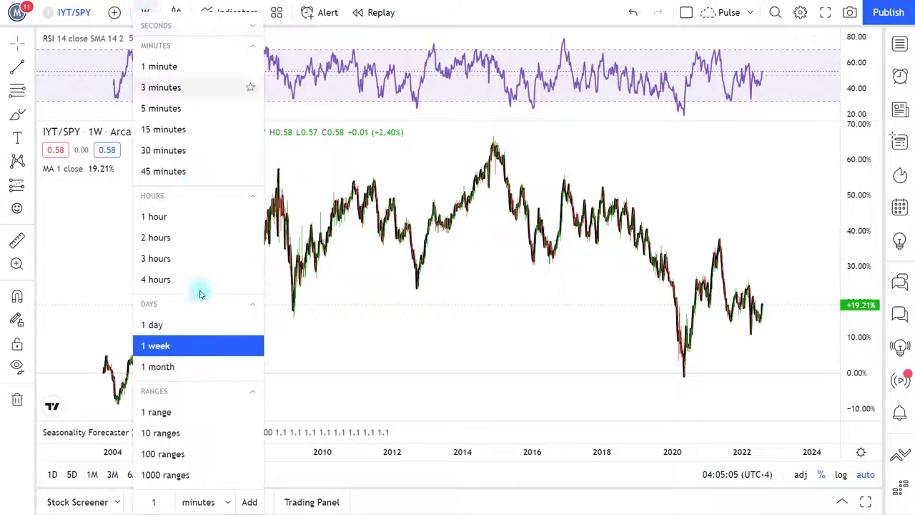
{"action": "left_click", "coordinate": [171, 322]}
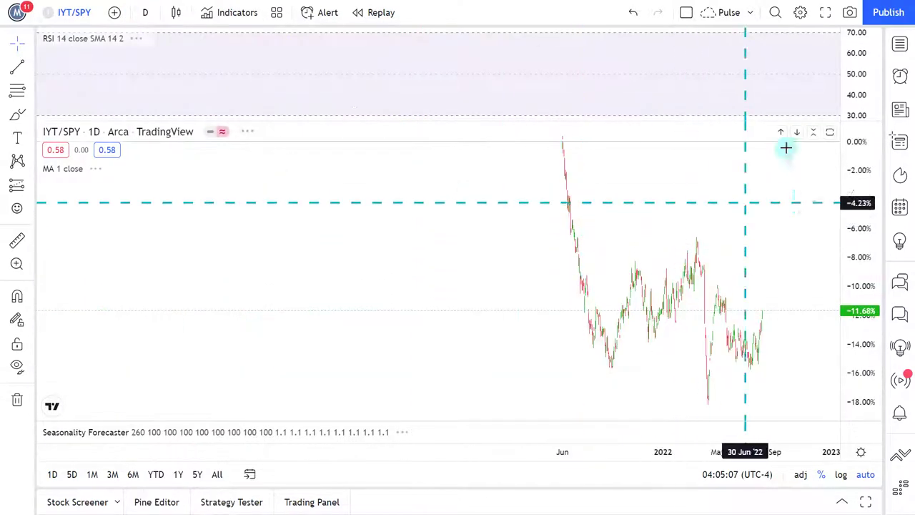
{"action": "left_click", "coordinate": [812, 432]}
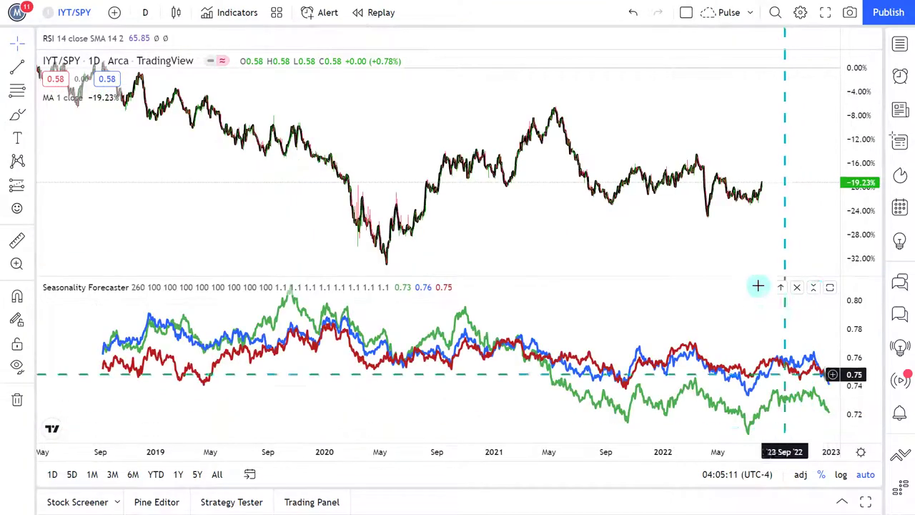
{"action": "scroll", "coordinate": [629, 286], "scroll_direction": "up", "scroll_amount": 3}
{"action": "scroll", "coordinate": [646, 323], "scroll_direction": "up", "scroll_amount": 3}
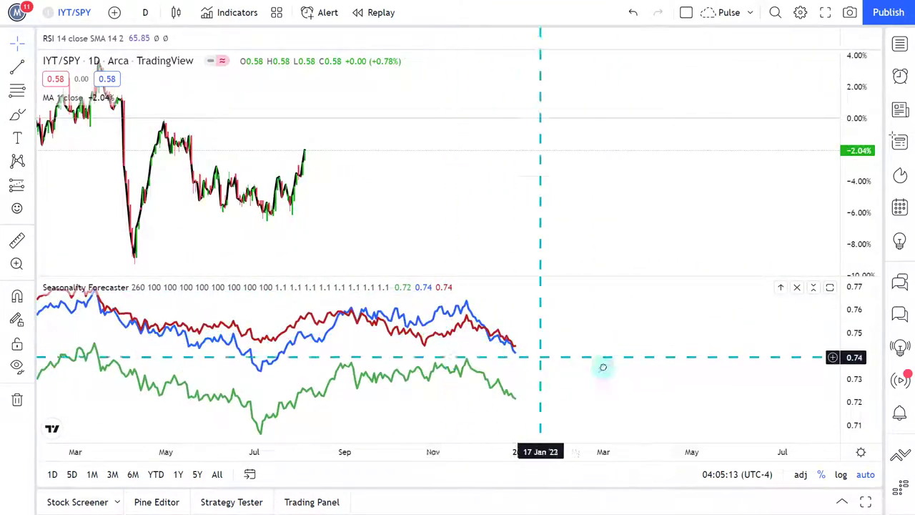
{"action": "scroll", "coordinate": [558, 354], "scroll_direction": "left", "scroll_amount": 3}
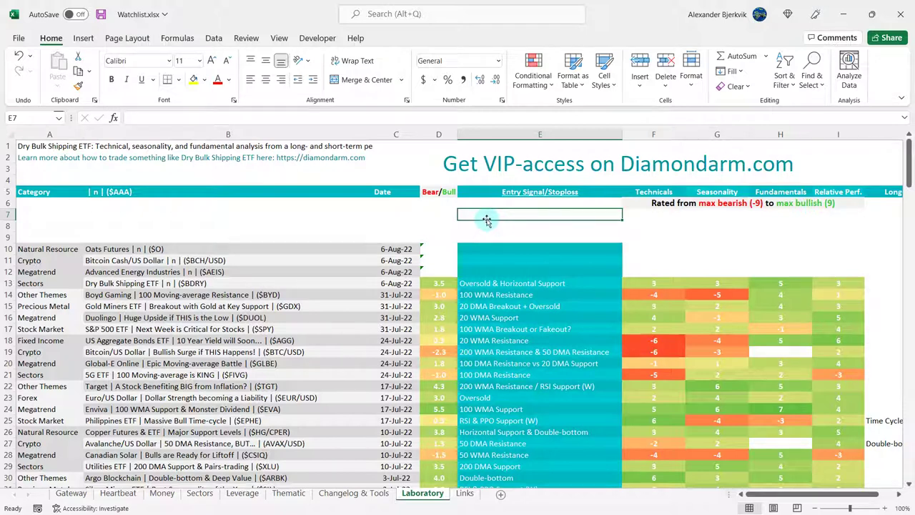
- Switch to the Excel watchlist and review the Dry Bulk Shipping ETF's Bear/Bull rating on the Laboratory sheet
{"action": "left_click", "coordinate": [431, 283]}
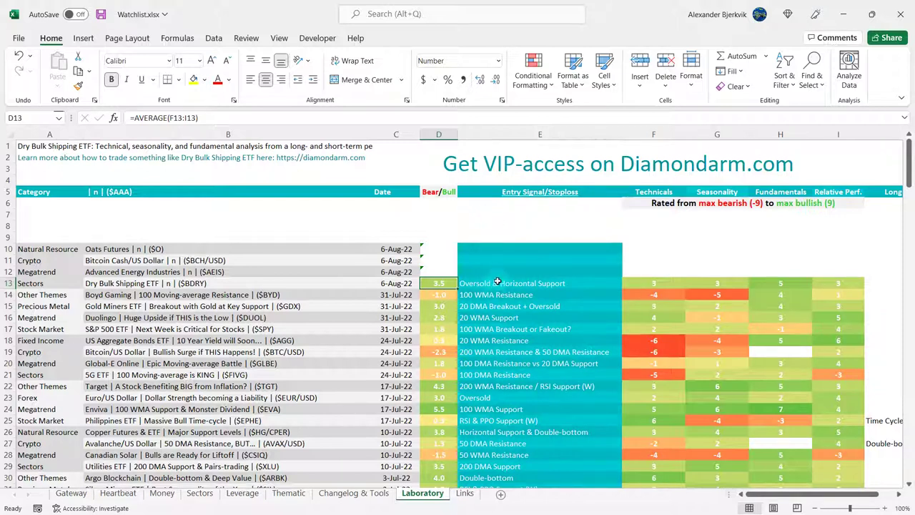
{"action": "left_click", "coordinate": [521, 216]}
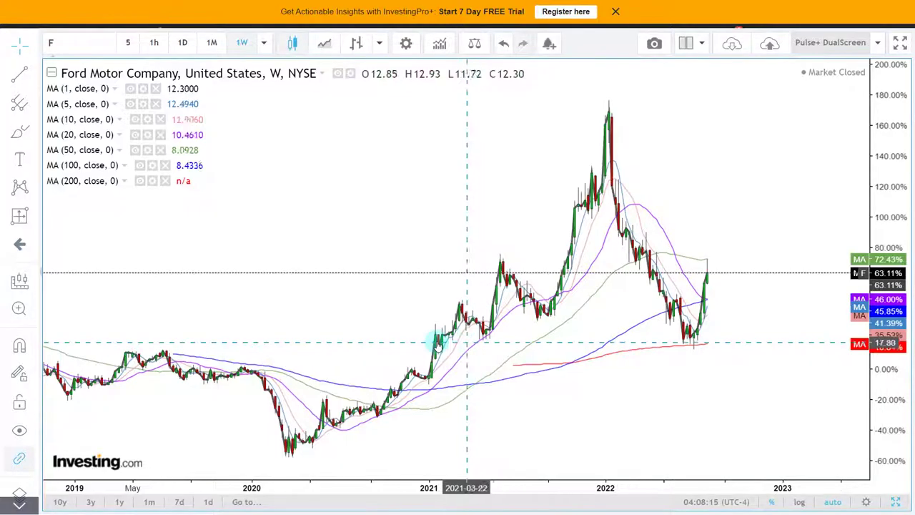
- Switch to Investing.com and examine Ford's long-term weekly price history against its moving averages
{"action": "scroll", "coordinate": [458, 336], "scroll_direction": "down", "scroll_amount": 5}
{"action": "scroll", "coordinate": [423, 331], "scroll_direction": "up", "scroll_amount": 5}
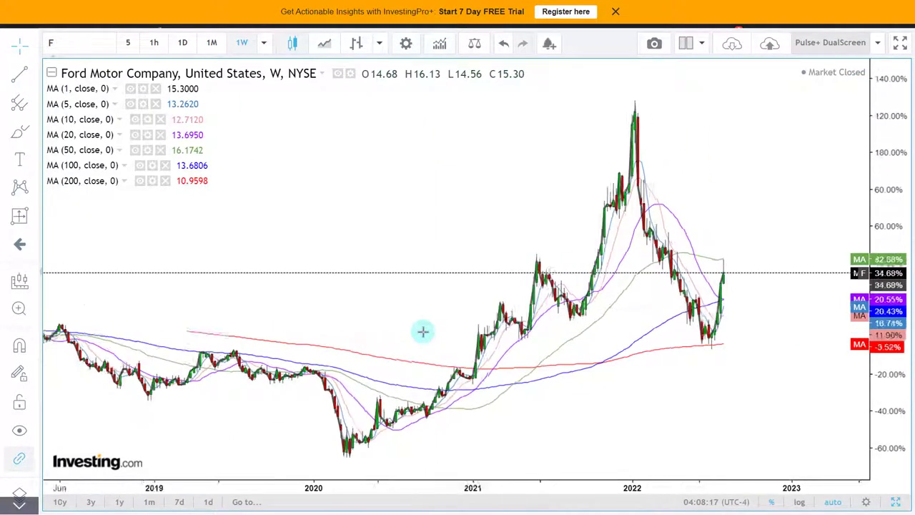
{"action": "scroll", "coordinate": [422, 331], "scroll_direction": "down", "scroll_amount": 5}
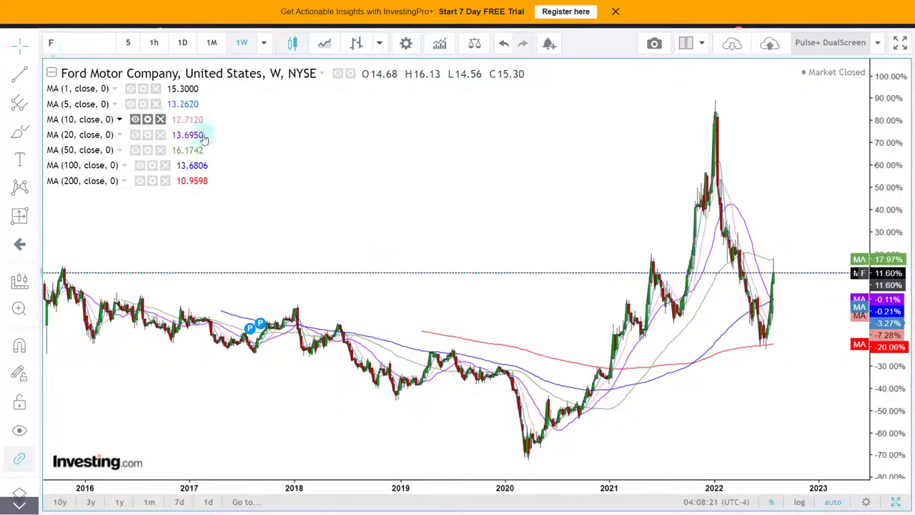
{"action": "scroll", "coordinate": [441, 282], "scroll_direction": "down", "scroll_amount": 4}
{"action": "scroll", "coordinate": [443, 283], "scroll_direction": "up", "scroll_amount": 5}
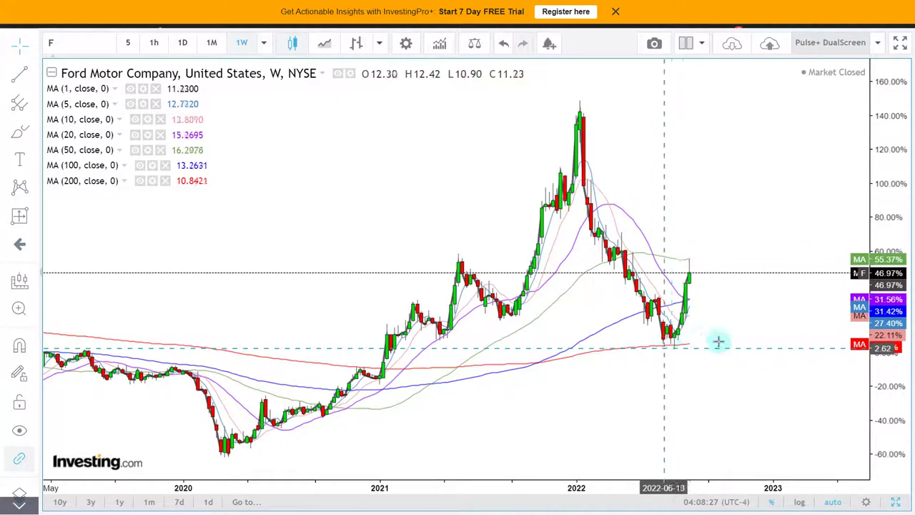
- Inspect Ford's 2022 weekly candles closely around the 50-week and 200-week moving averages
{"action": "scroll", "coordinate": [672, 351], "scroll_direction": "up", "scroll_amount": 3}
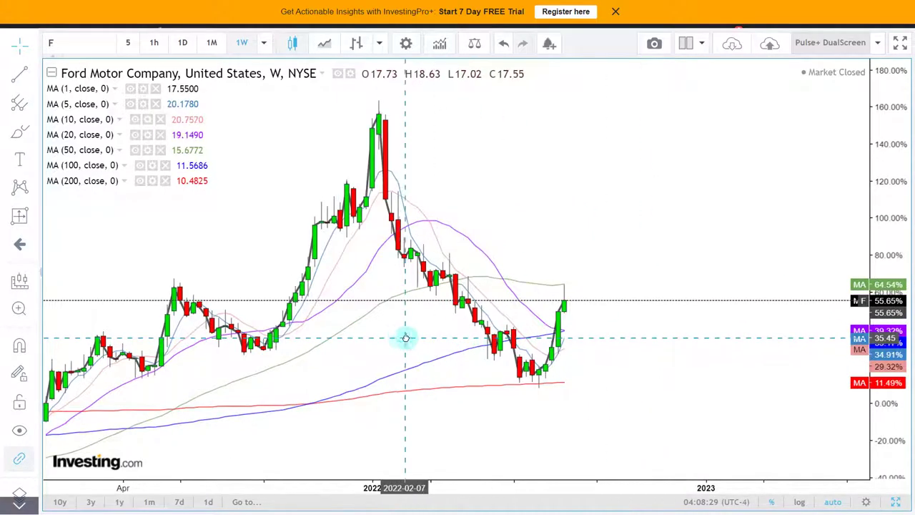
{"action": "left_click_drag", "start_coordinate": [402, 337], "coordinate": [514, 320]}
{"action": "scroll", "coordinate": [667, 329], "scroll_direction": "up", "scroll_amount": 2}
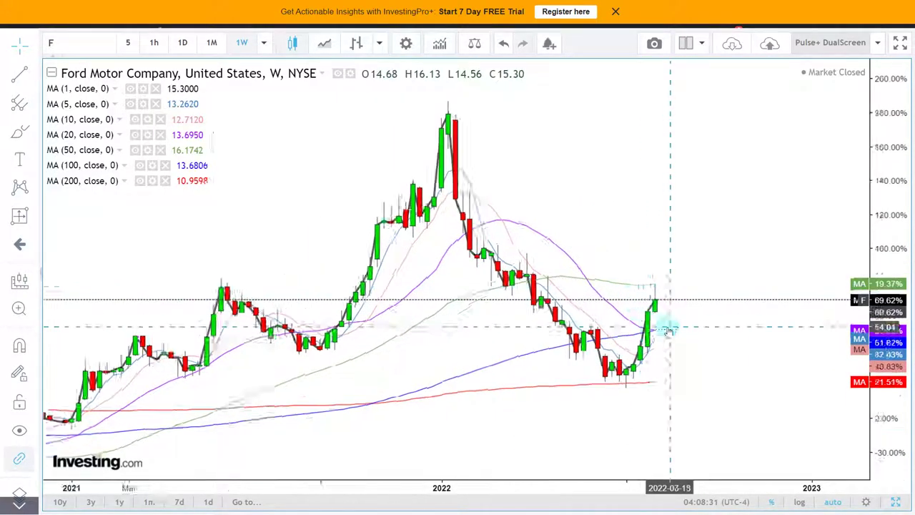
{"action": "scroll", "coordinate": [558, 331], "scroll_direction": "up", "scroll_amount": 4}
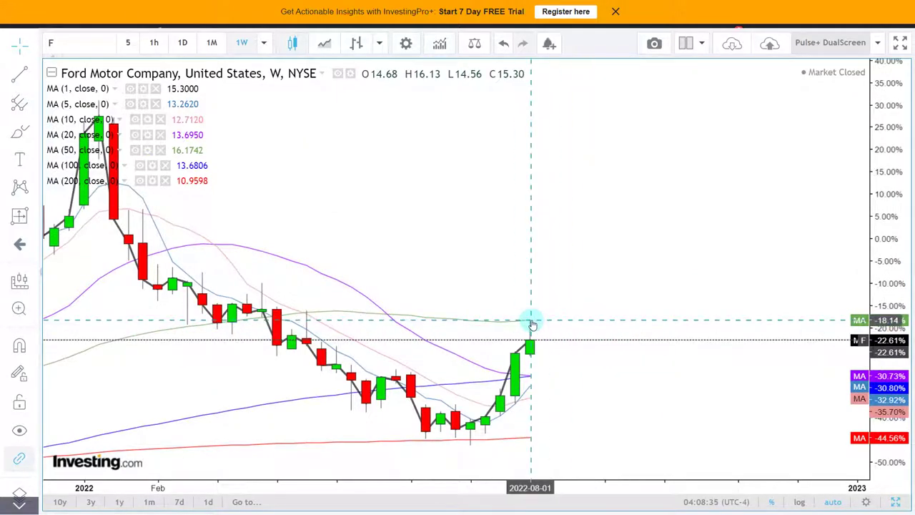
{"action": "scroll", "coordinate": [532, 344], "scroll_direction": "down", "scroll_amount": 5}
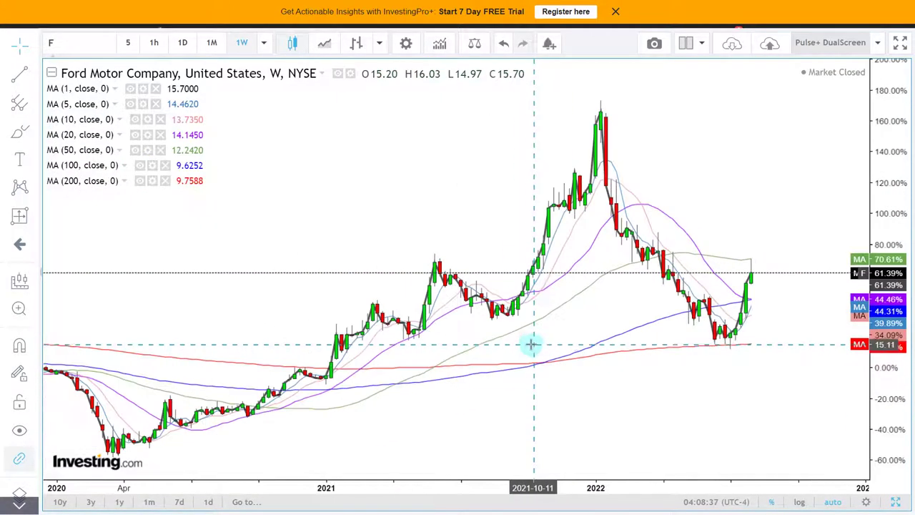
{"action": "scroll", "coordinate": [530, 343], "scroll_direction": "down", "scroll_amount": 2}
{"action": "scroll", "coordinate": [531, 343], "scroll_direction": "up", "scroll_amount": 5}
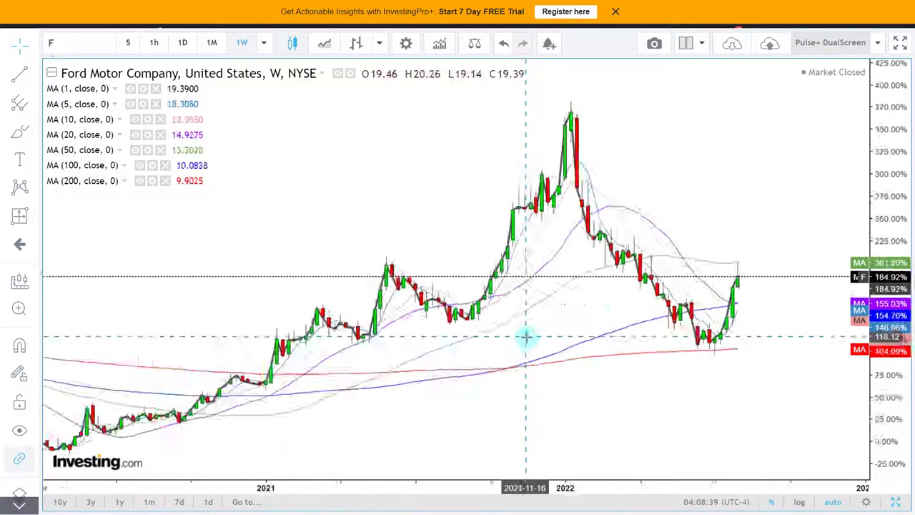
{"action": "left_click_drag", "start_coordinate": [607, 259], "coordinate": [643, 210]}
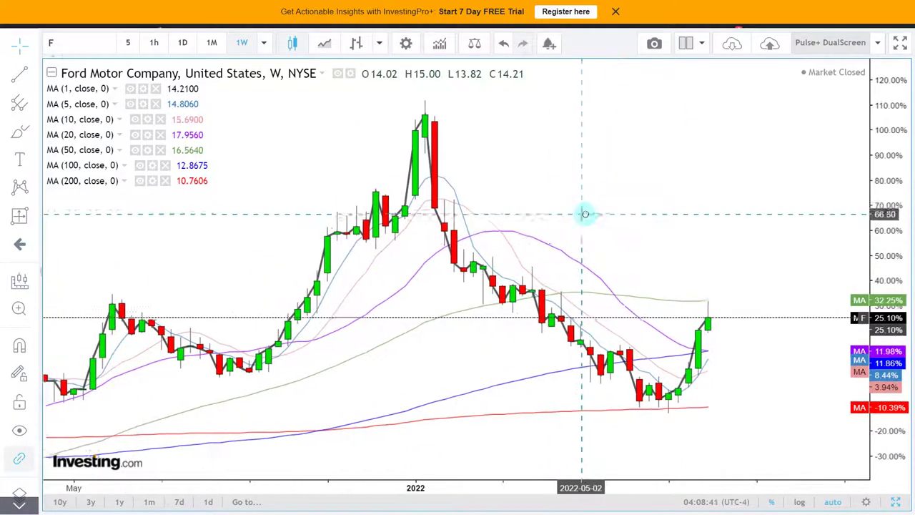
- Restore the dual-chart layout and set Ford to the daily interval to examine its moving averages, Accum/Dist and RSI
{"action": "left_click", "coordinate": [888, 499]}
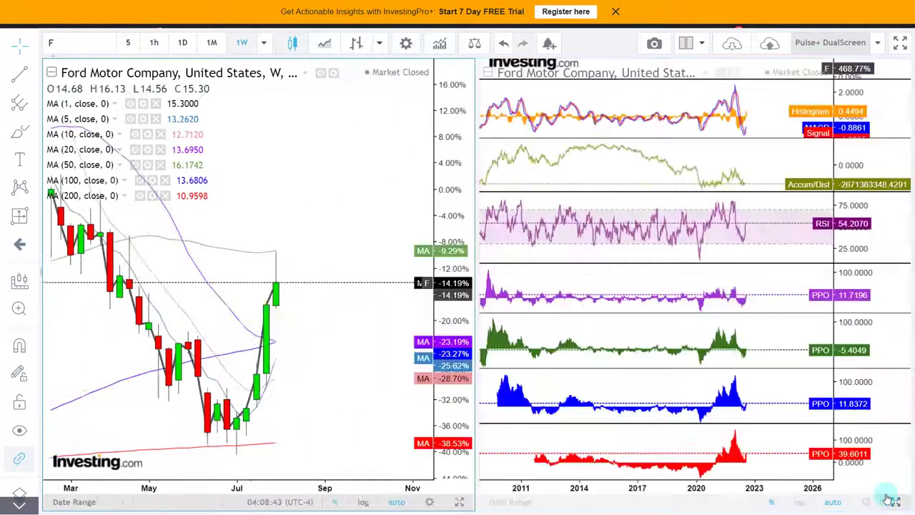
{"action": "left_click", "coordinate": [183, 42]}
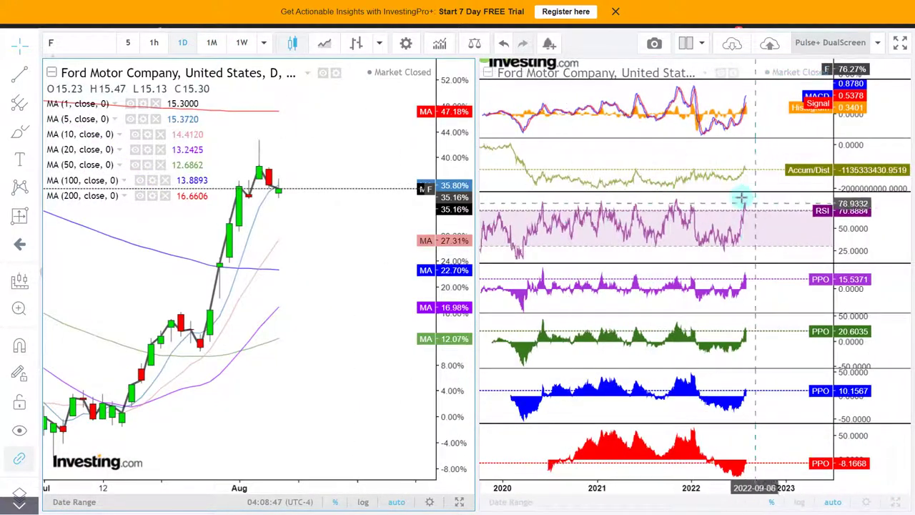
- Enlarge the Ford price chart and return it to the weekly interval to examine the candles
{"action": "left_click", "coordinate": [461, 505]}
{"action": "left_click", "coordinate": [242, 43]}
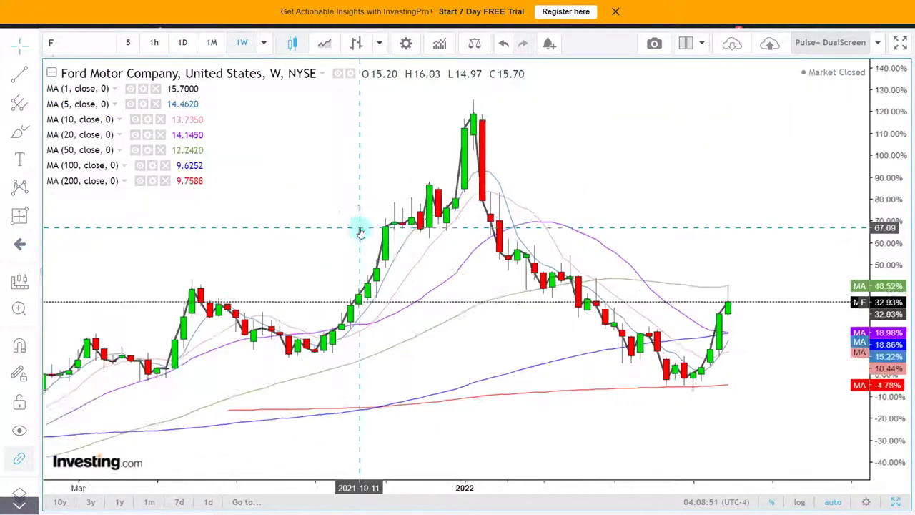
{"action": "scroll", "coordinate": [362, 232], "scroll_direction": "down", "scroll_amount": 3}
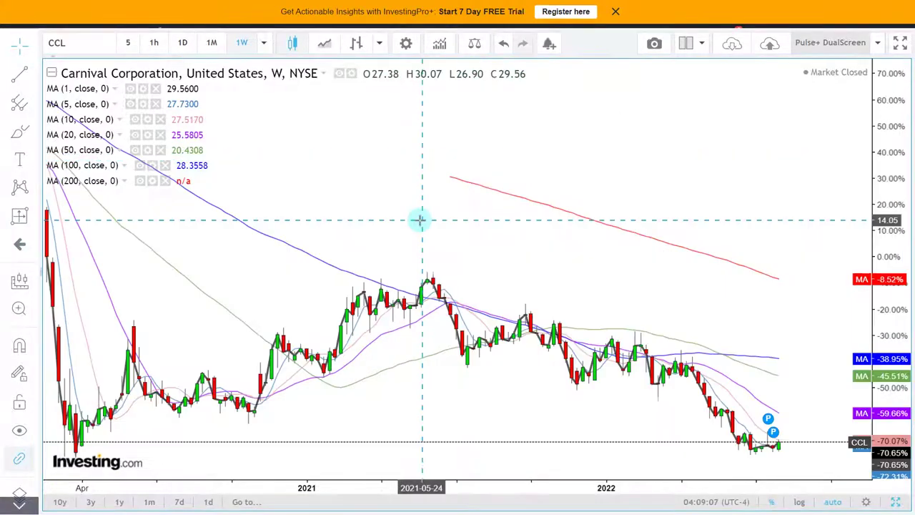
- Point out Carnival's 2020 and 2022 weekly lows with a pair of opposing blue arrows, and clear the arrows
{"action": "scroll", "coordinate": [418, 218], "scroll_direction": "down", "scroll_amount": 5}
{"action": "left_click_drag", "start_coordinate": [577, 194], "coordinate": [504, 195]}
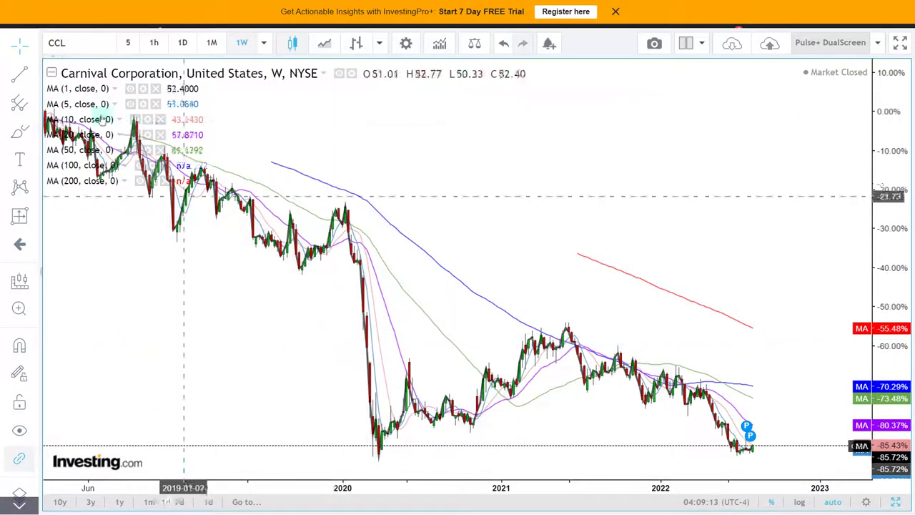
{"action": "scroll", "coordinate": [310, 335], "scroll_direction": "down", "scroll_amount": 2}
{"action": "scroll", "coordinate": [310, 334], "scroll_direction": "down", "scroll_amount": 4}
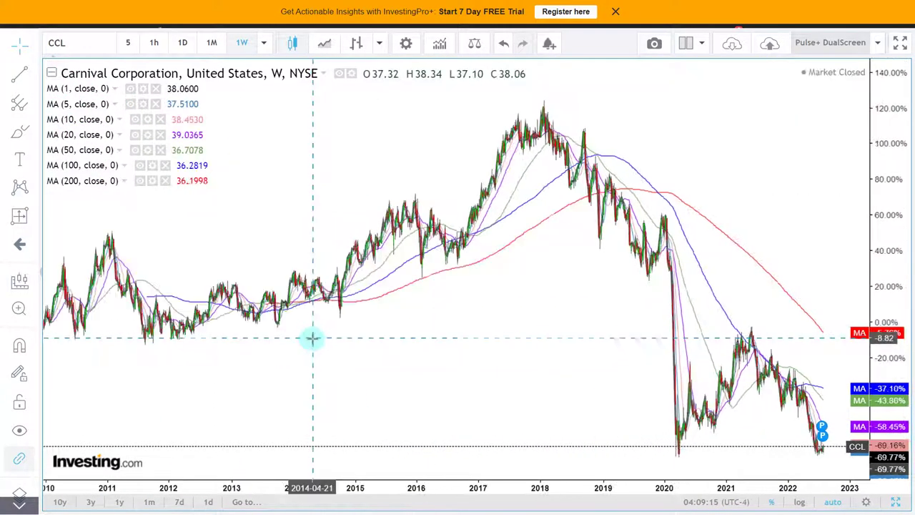
{"action": "scroll", "coordinate": [314, 339], "scroll_direction": "up", "scroll_amount": 5}
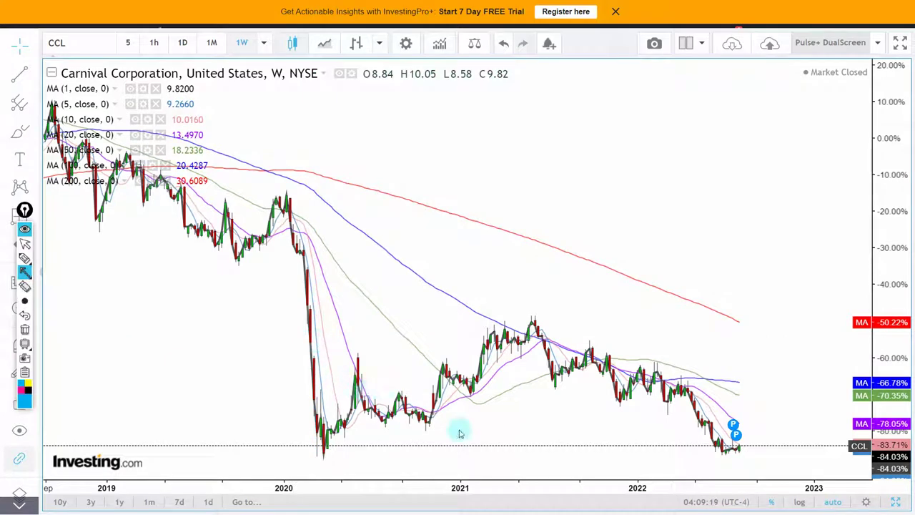
{"action": "left_click_drag", "start_coordinate": [566, 454], "coordinate": [307, 465]}
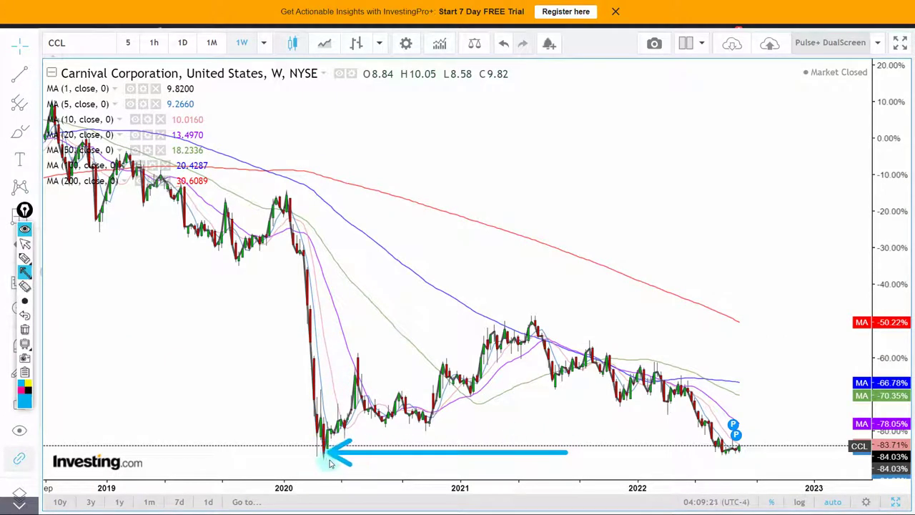
{"action": "left_click_drag", "start_coordinate": [456, 464], "coordinate": [701, 466]}
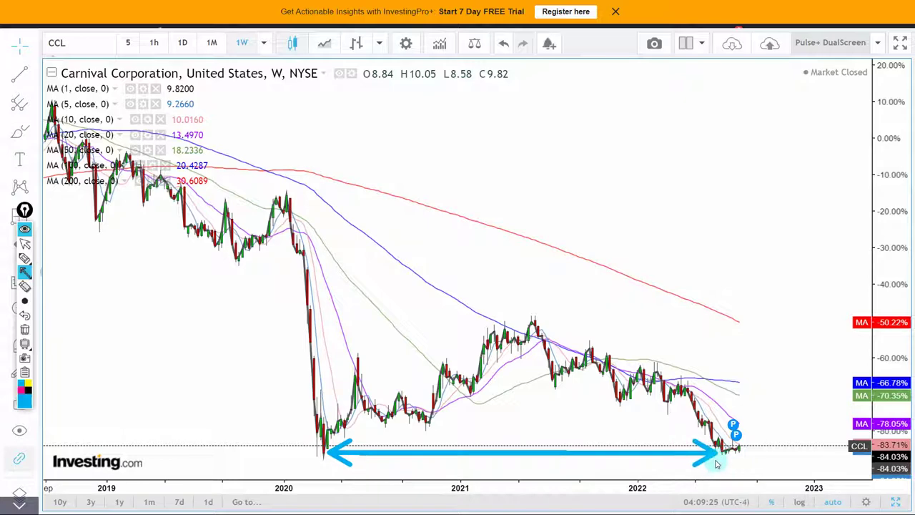
{"action": "left_click", "coordinate": [717, 464]}
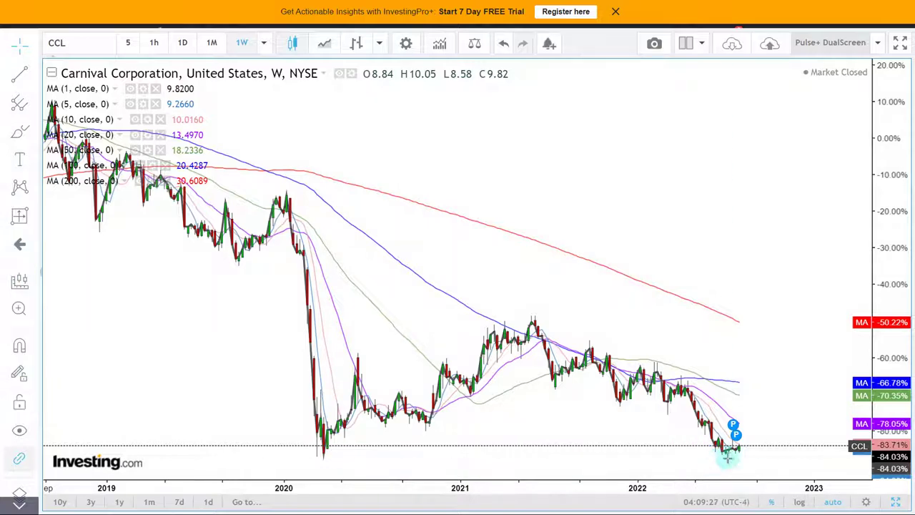
- Measure Carnival's price range from the current price level up to the May 2021 weekly high, and dismiss the measurement
{"action": "scroll", "coordinate": [717, 464], "scroll_direction": "down", "scroll_amount": 5}
{"action": "scroll", "coordinate": [643, 416], "scroll_direction": "up", "scroll_amount": 3}
{"action": "left_click_drag", "start_coordinate": [345, 248], "coordinate": [163, 247]}
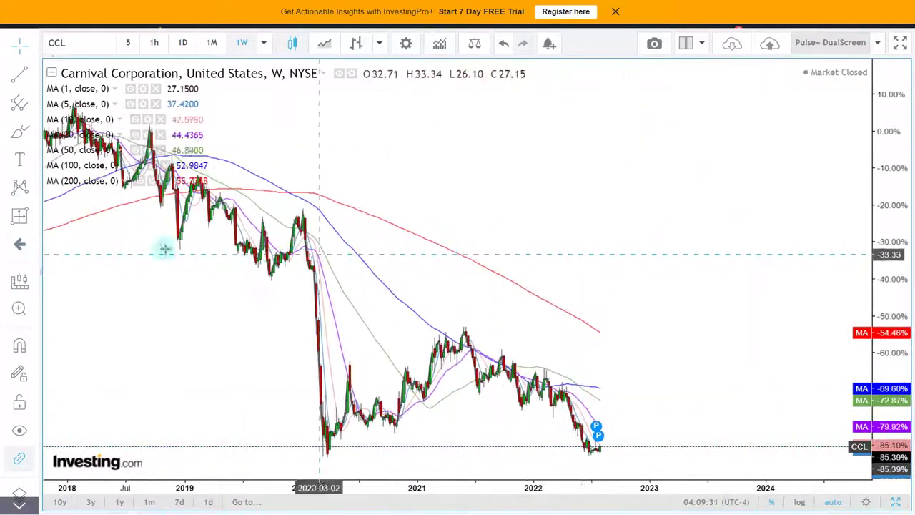
{"action": "left_click", "coordinate": [20, 218]}
{"action": "left_click", "coordinate": [163, 357]}
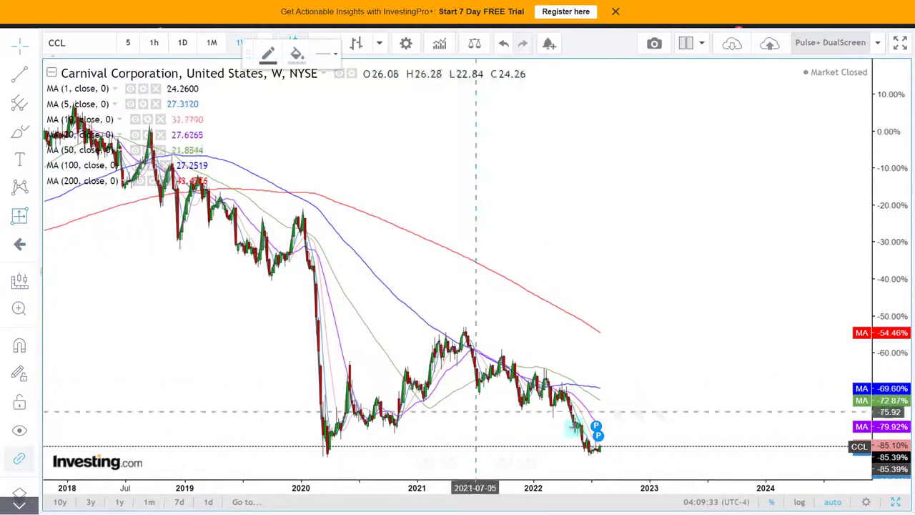
{"action": "left_click", "coordinate": [631, 447]}
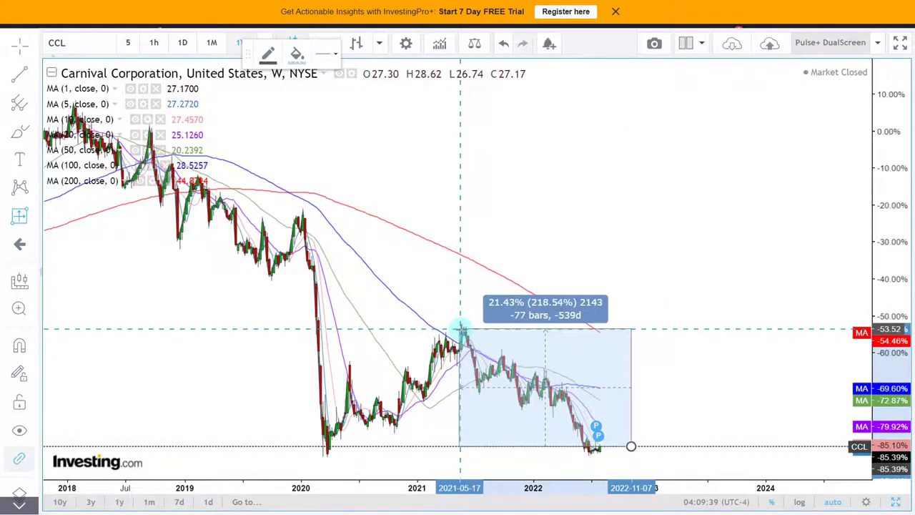
{"action": "left_click", "coordinate": [733, 327]}
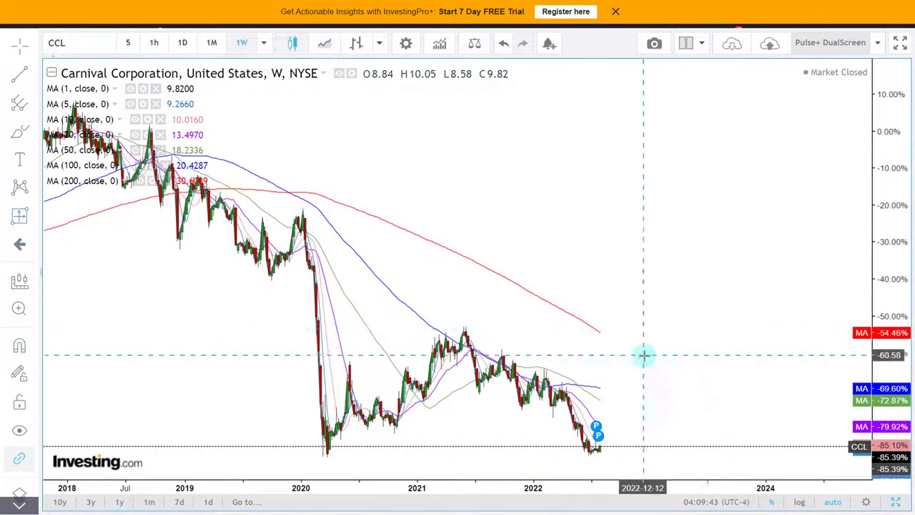
- Switch the weekly chart to Virgin Galactic (SPCE) and examine its price history from the 2019 low through 2022
{"action": "scroll", "coordinate": [634, 355], "scroll_direction": "down", "scroll_amount": 5}
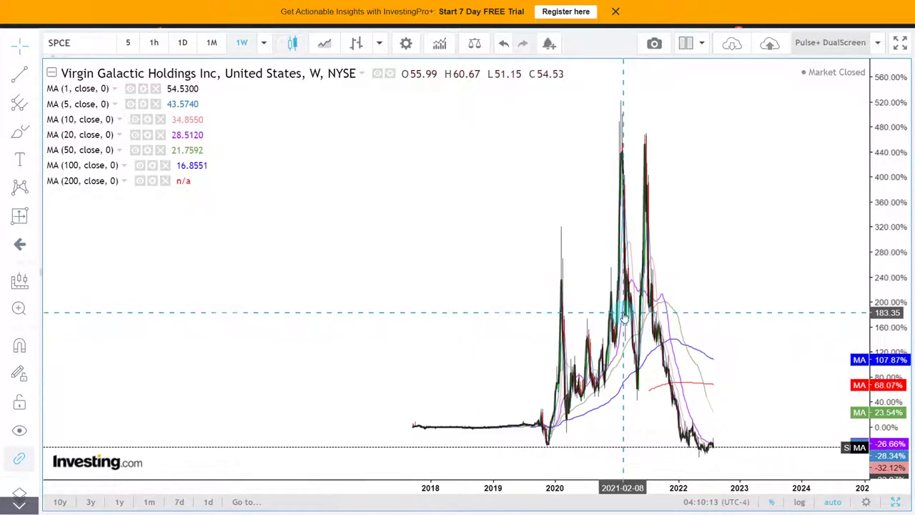
{"action": "scroll", "coordinate": [622, 307], "scroll_direction": "up", "scroll_amount": 4}
{"action": "left_click_drag", "start_coordinate": [292, 260], "coordinate": [356, 255]}
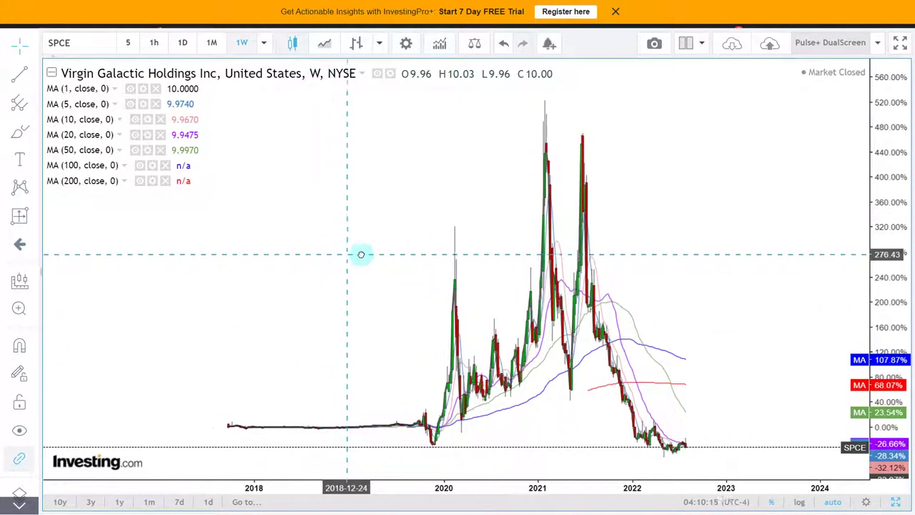
{"action": "scroll", "coordinate": [362, 253], "scroll_direction": "up", "scroll_amount": 3}
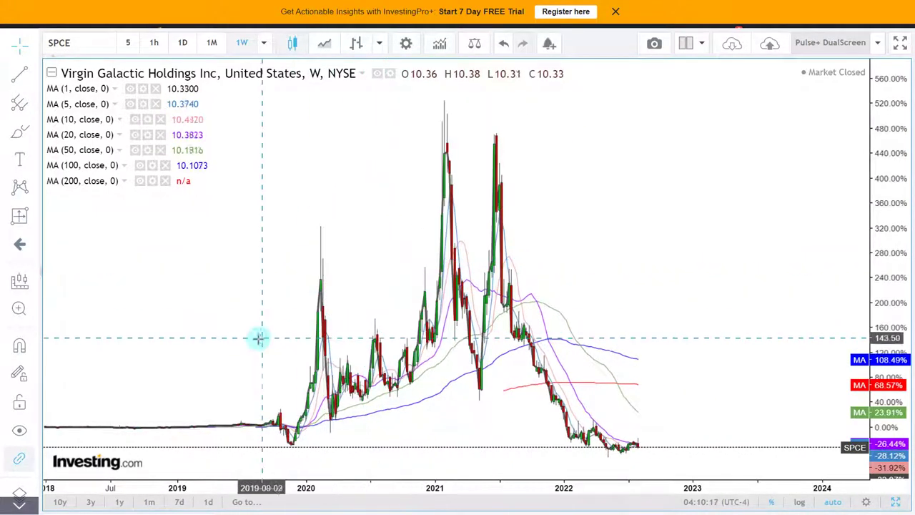
{"action": "scroll", "coordinate": [259, 339], "scroll_direction": "up", "scroll_amount": 1}
{"action": "left_click_drag", "start_coordinate": [231, 293], "coordinate": [341, 293]}
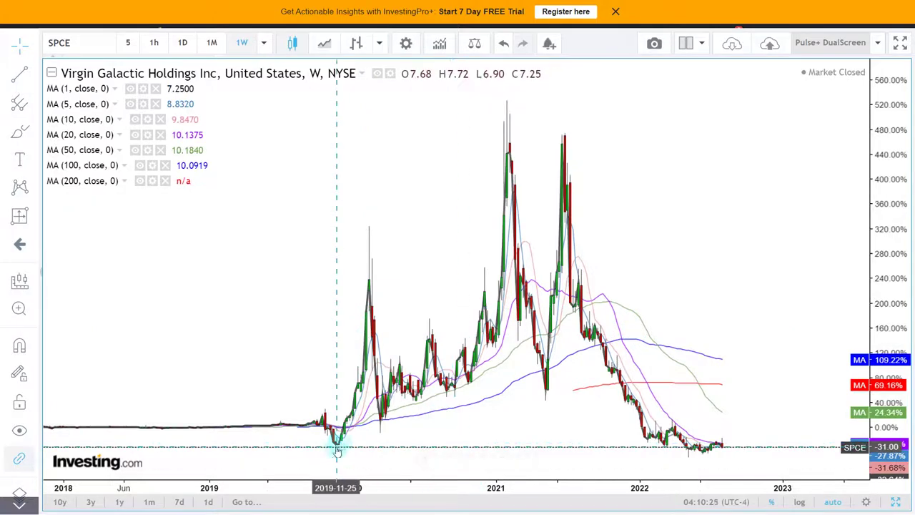
- Mark Virgin Galactic's 2022 weekly candles near the 20-week moving average with pink arrows, and clear the arrows
{"action": "scroll", "coordinate": [343, 441], "scroll_direction": "up", "scroll_amount": 5}
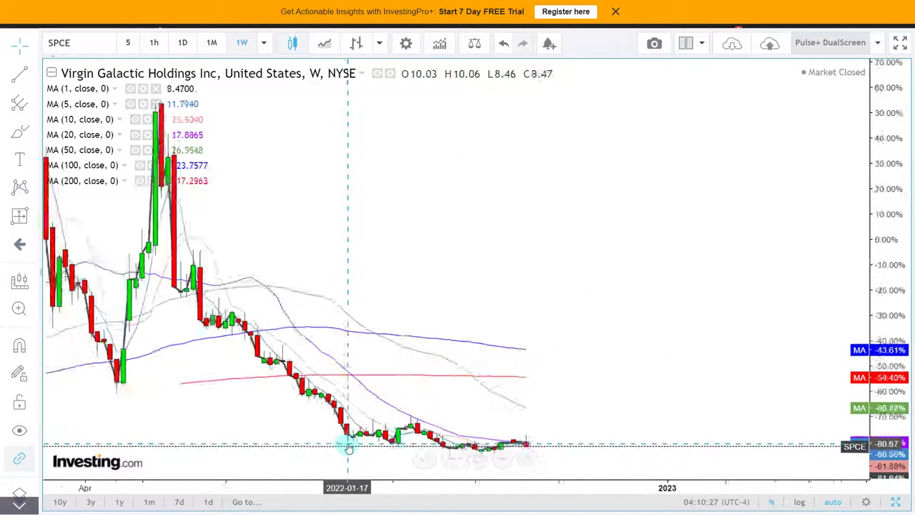
{"action": "scroll", "coordinate": [494, 382], "scroll_direction": "up", "scroll_amount": 3}
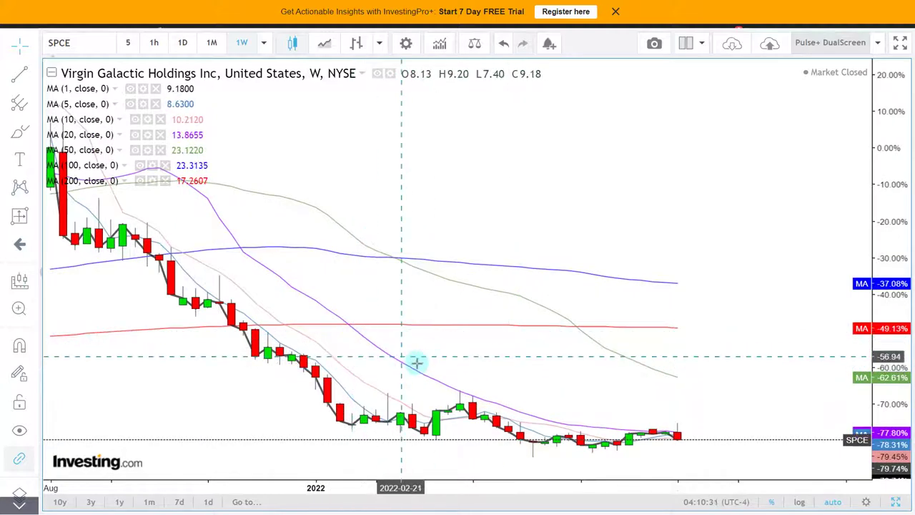
{"action": "key", "text": "ctrl+shift+p"}
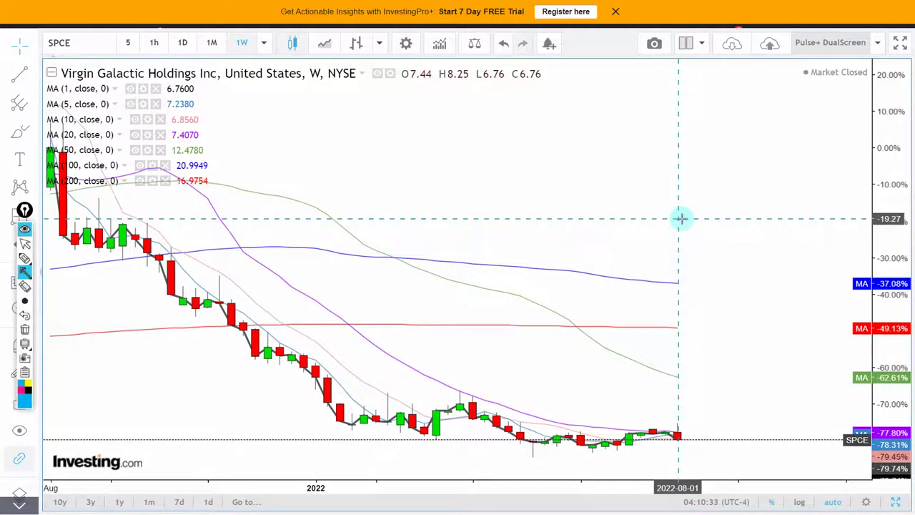
{"action": "mouse_move", "coordinate": [542, 259]}
{"action": "left_mouse_down"}
{"action": "mouse_move", "coordinate": [466, 378]}
{"action": "mouse_move", "coordinate": [485, 393]}
{"action": "left_mouse_up"}
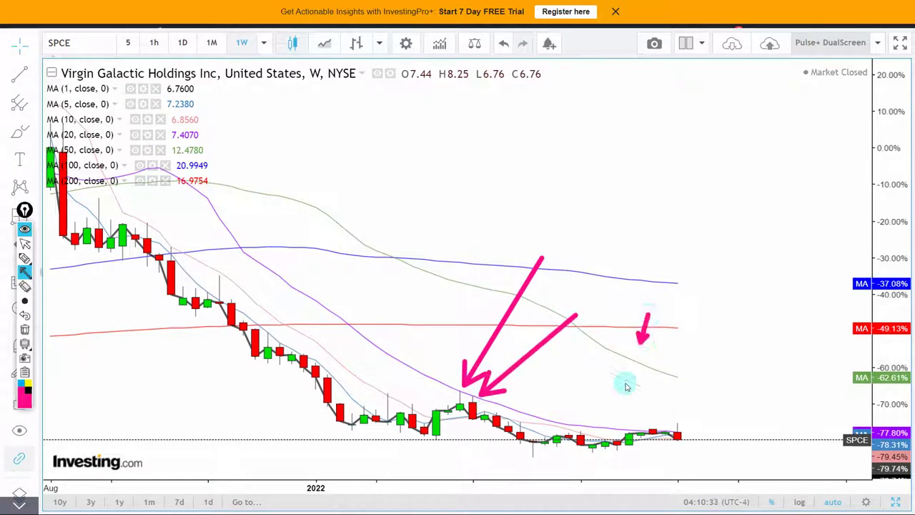
{"action": "left_click_drag", "start_coordinate": [683, 294], "coordinate": [660, 408]}
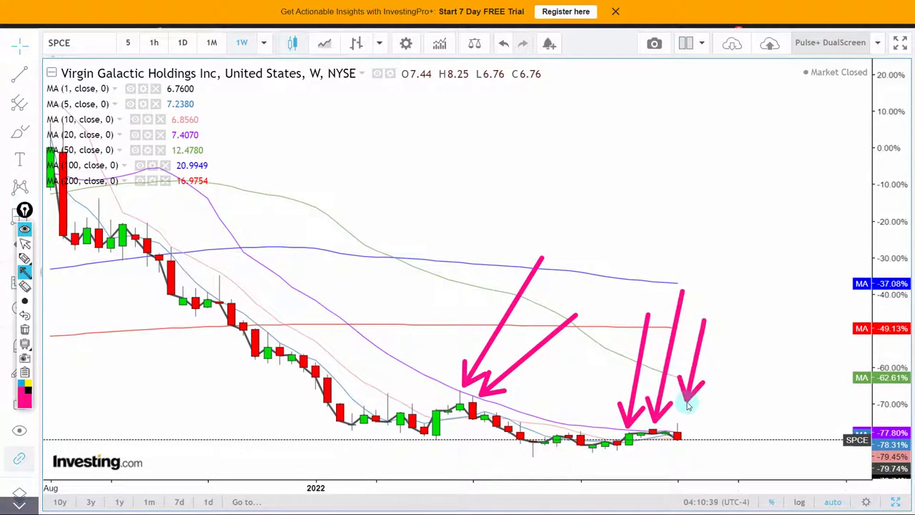
{"action": "key", "text": "ctrl+shift+d"}
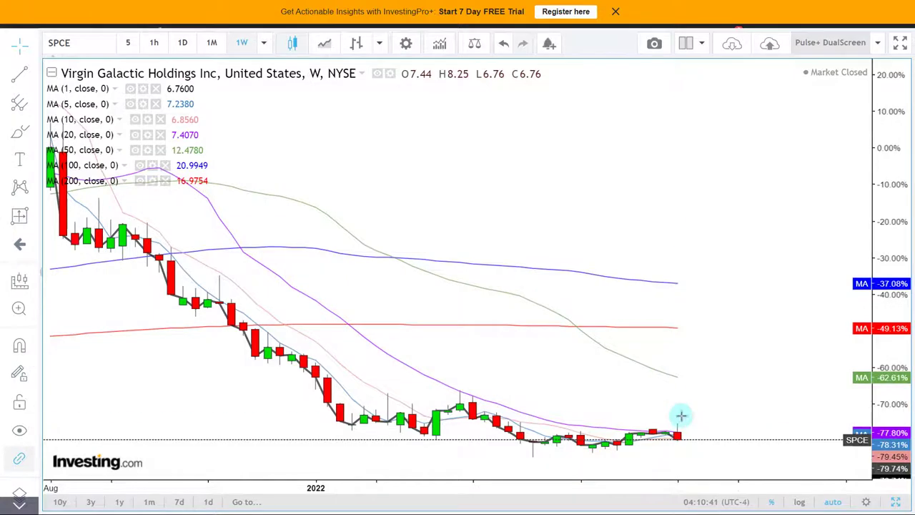
- Examine Virgin Galactic's 2020 and 2021 weekly price spikes and the following decline in full screen
{"action": "scroll", "coordinate": [379, 330], "scroll_direction": "down", "scroll_amount": 3}
{"action": "scroll", "coordinate": [536, 407], "scroll_direction": "down", "scroll_amount": 1}
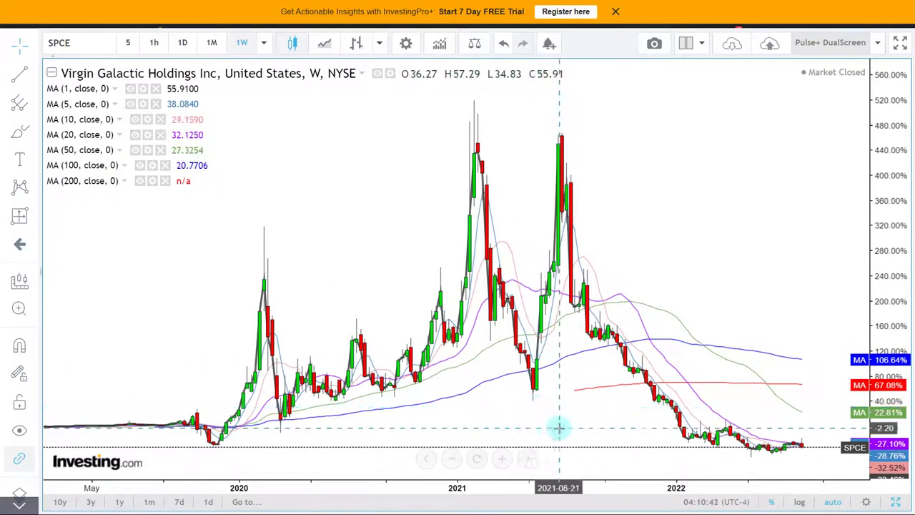
{"action": "scroll", "coordinate": [490, 427], "scroll_direction": "up", "scroll_amount": 1}
{"action": "mouse_move", "coordinate": [718, 6]}
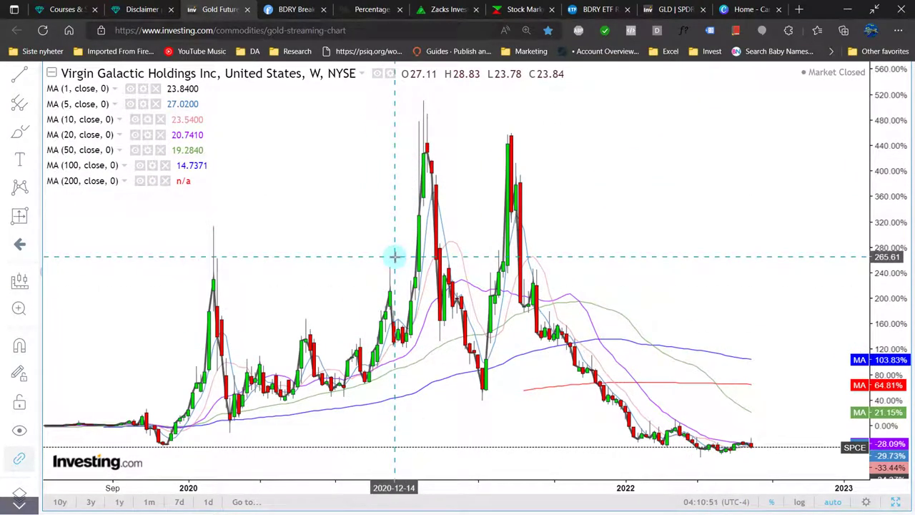
{"action": "key", "text": "F11"}
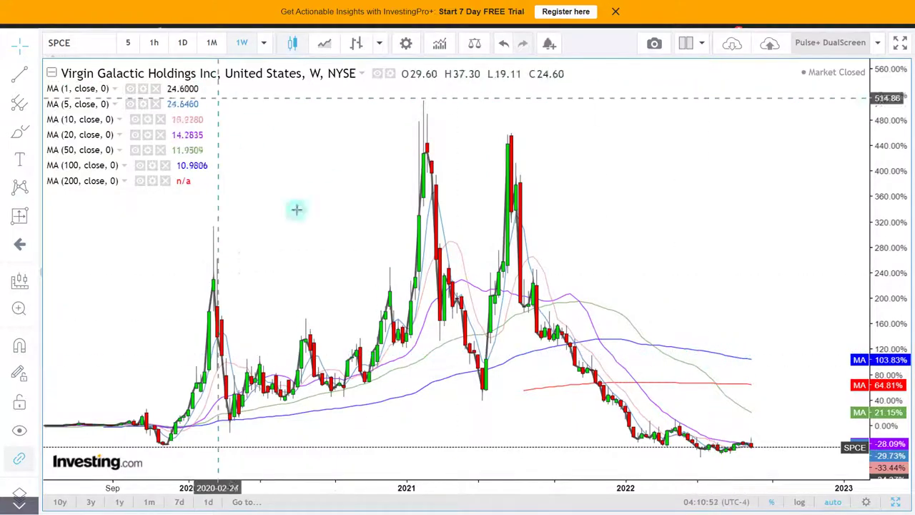
- Set Virgin Galactic to the daily interval and examine its price against the moving averages since late 2021
{"action": "scroll", "coordinate": [297, 208], "scroll_direction": "up", "scroll_amount": 5}
{"action": "left_click", "coordinate": [182, 43]}
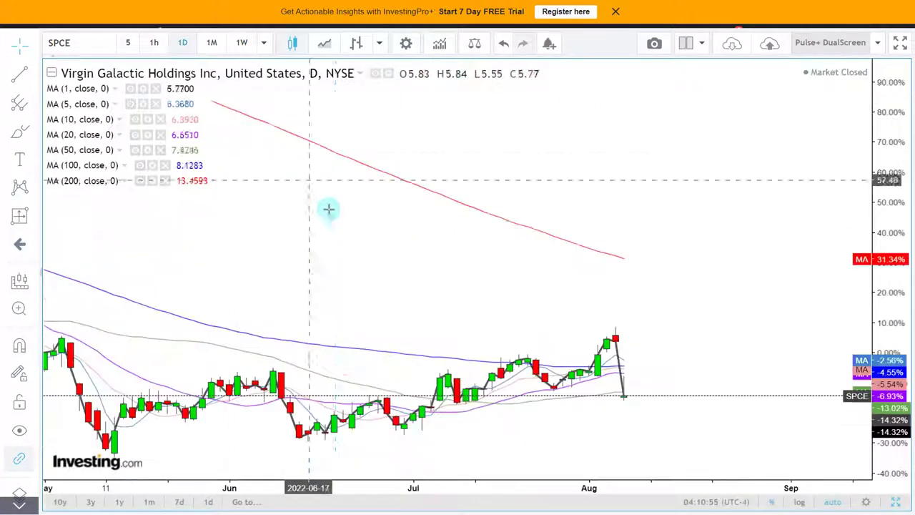
{"action": "scroll", "coordinate": [431, 292], "scroll_direction": "down", "scroll_amount": 5}
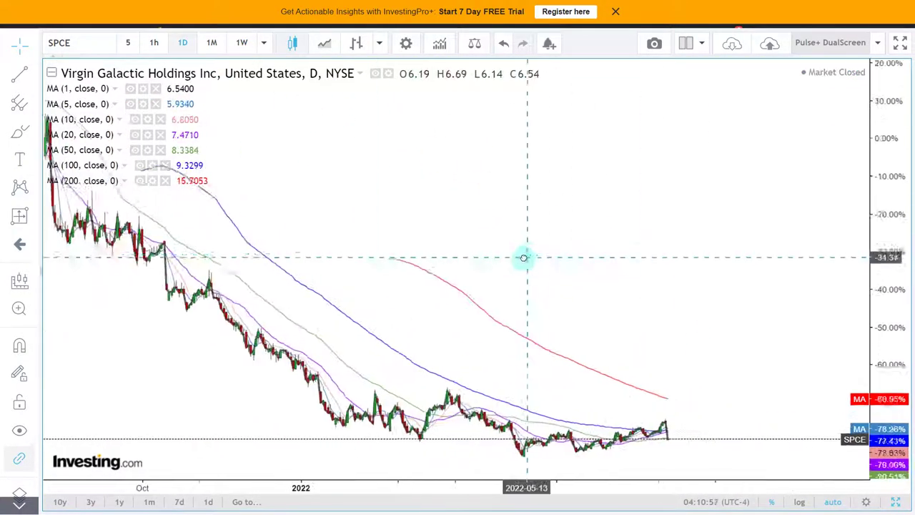
- Sketch a blue rounding-bottom curve and a repeating wave over Virgin Galactic's daily chart, and clear the drawing
{"action": "key", "text": "ctrl+shift+p"}
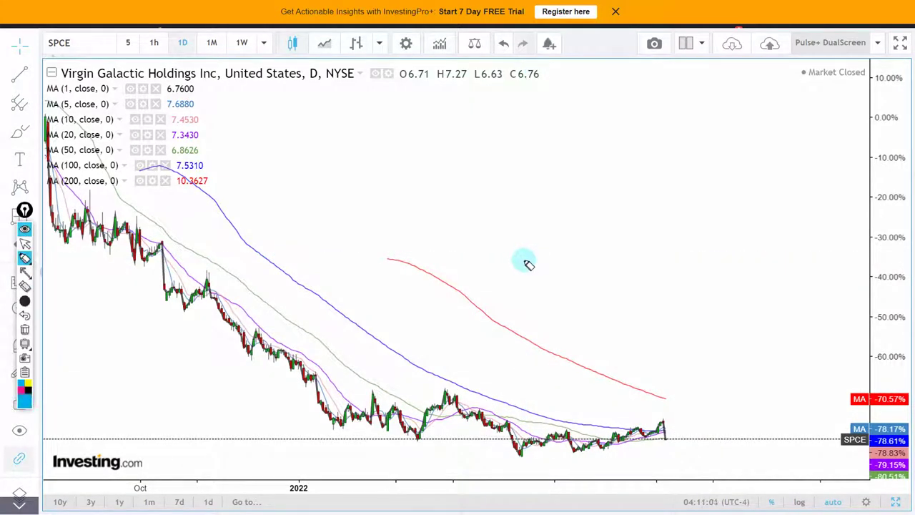
{"action": "mouse_move", "coordinate": [180, 202]}
{"action": "left_mouse_down"}
{"action": "mouse_move", "coordinate": [509, 382]}
{"action": "mouse_move", "coordinate": [821, 345]}
{"action": "left_mouse_up"}
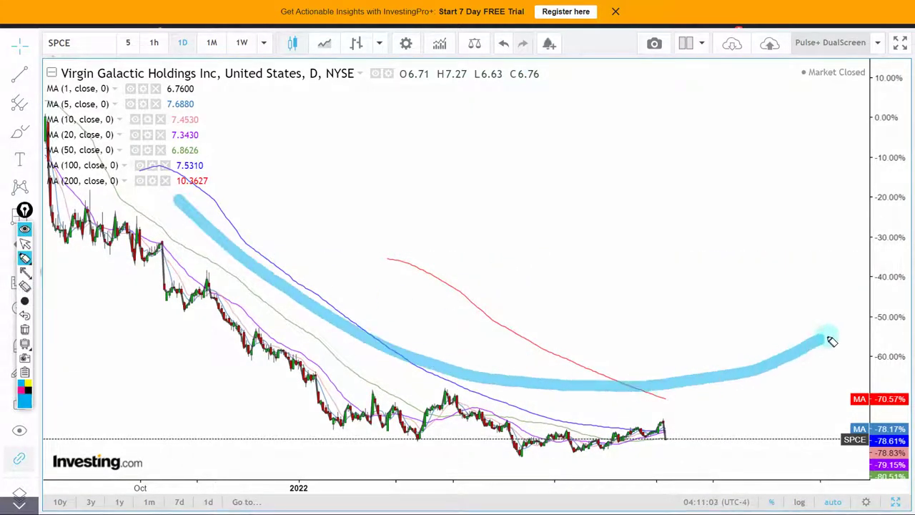
{"action": "mouse_move", "coordinate": [294, 224]}
{"action": "left_mouse_down"}
{"action": "mouse_move", "coordinate": [558, 248]}
{"action": "mouse_move", "coordinate": [851, 207]}
{"action": "left_mouse_up"}
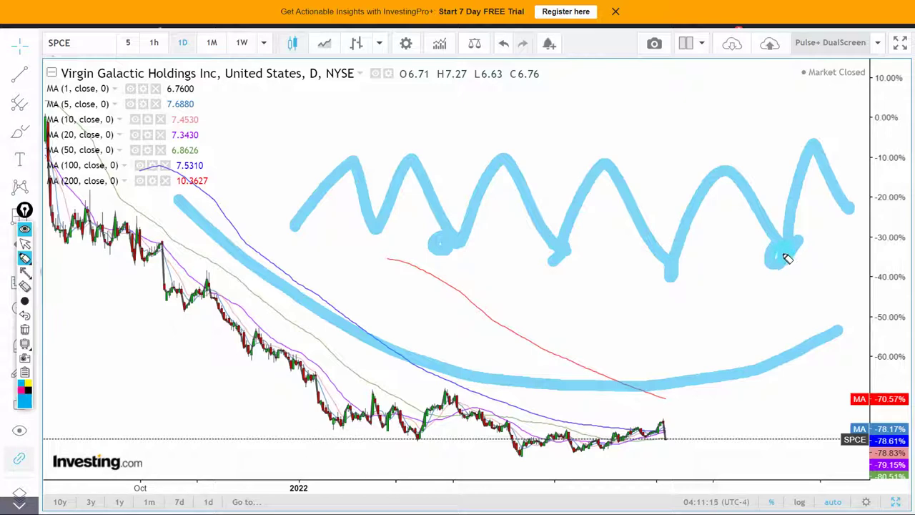
{"action": "key", "text": "ctrl+shift+c"}
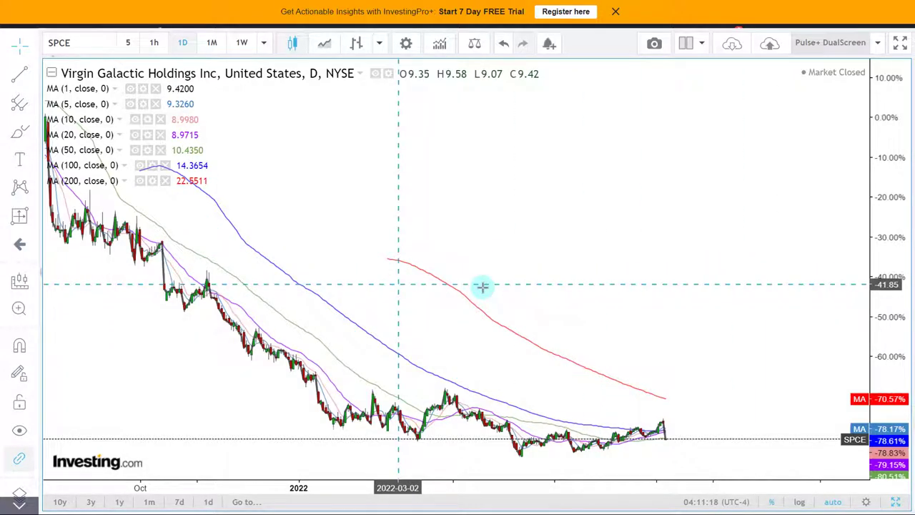
- Return Virgin Galactic to the weekly interval and review its full price history
{"action": "scroll", "coordinate": [482, 286], "scroll_direction": "down", "scroll_amount": 3}
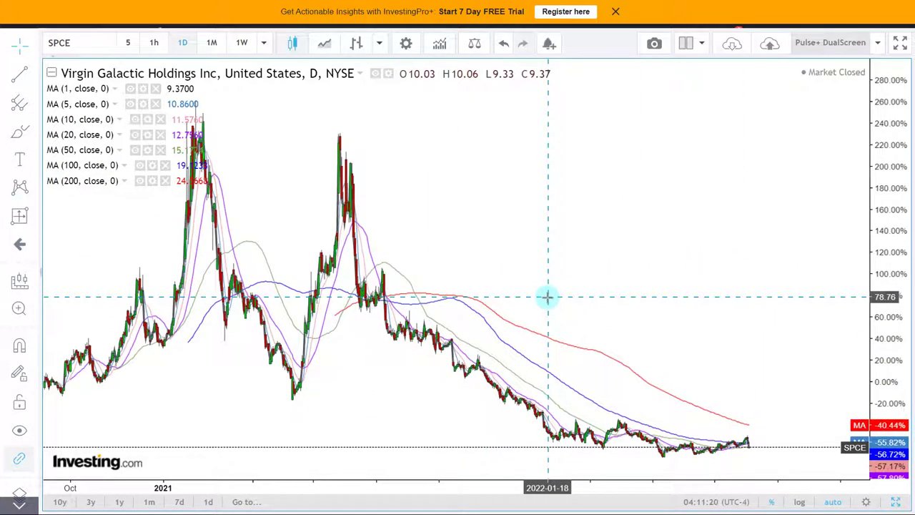
{"action": "left_click", "coordinate": [241, 43]}
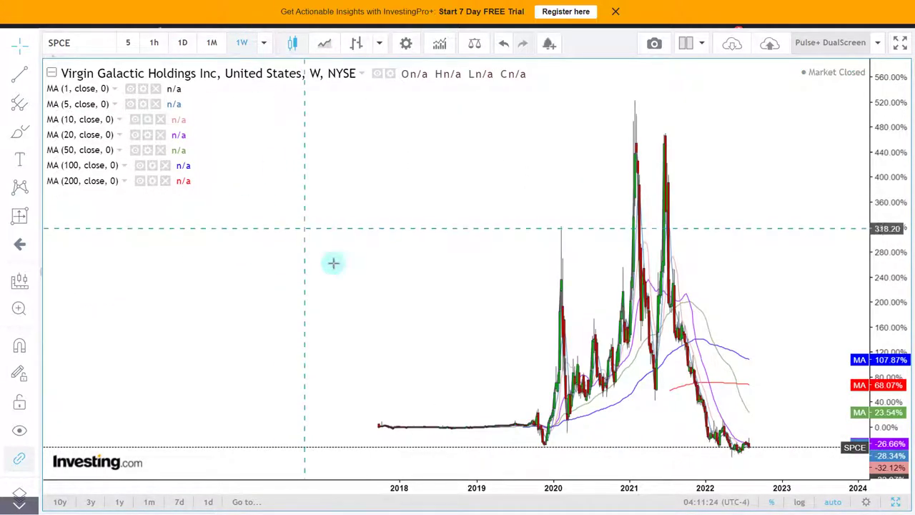
{"action": "scroll", "coordinate": [386, 373], "scroll_direction": "up", "scroll_amount": 3}
{"action": "left_click_drag", "start_coordinate": [315, 245], "coordinate": [417, 249]}
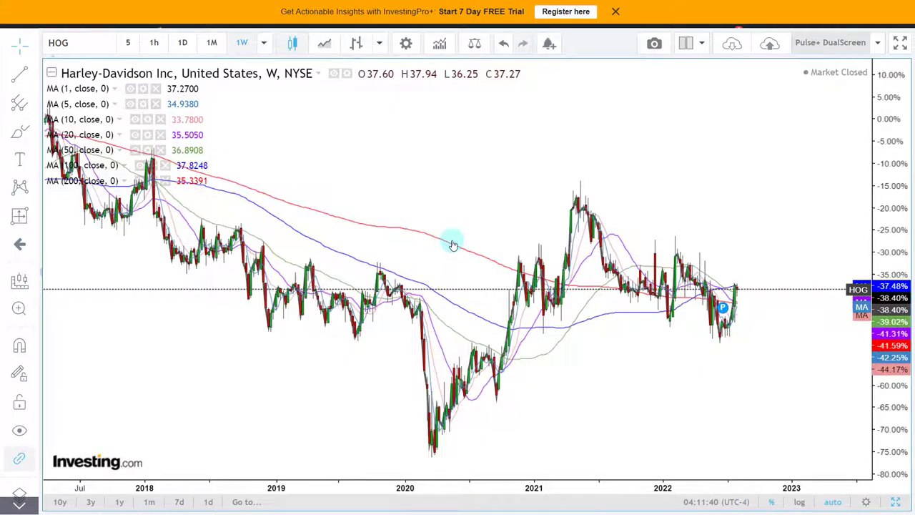
- Review Harley-Davidson's weekly price history since the late 1980s and its 2021–2022 price action against the moving averages
{"action": "left_click_drag", "start_coordinate": [709, 206], "coordinate": [615, 216]}
{"action": "scroll", "coordinate": [615, 216], "scroll_direction": "down", "scroll_amount": 5}
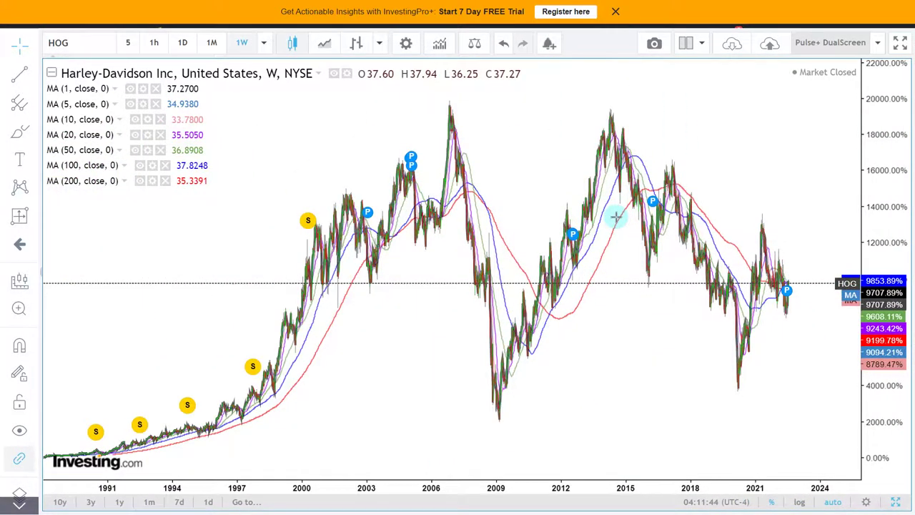
{"action": "scroll", "coordinate": [616, 216], "scroll_direction": "up", "scroll_amount": 5}
{"action": "left_click_drag", "start_coordinate": [612, 215], "coordinate": [368, 255]}
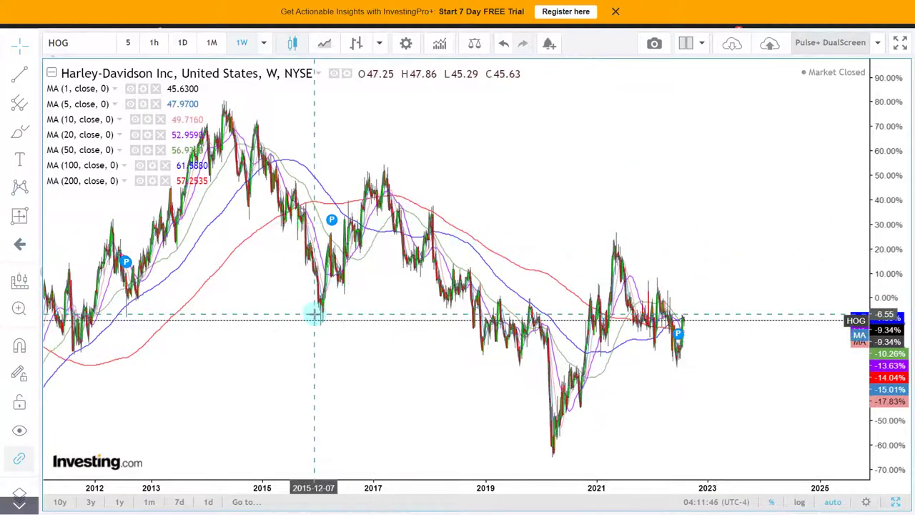
{"action": "scroll", "coordinate": [474, 292], "scroll_direction": "up", "scroll_amount": 5}
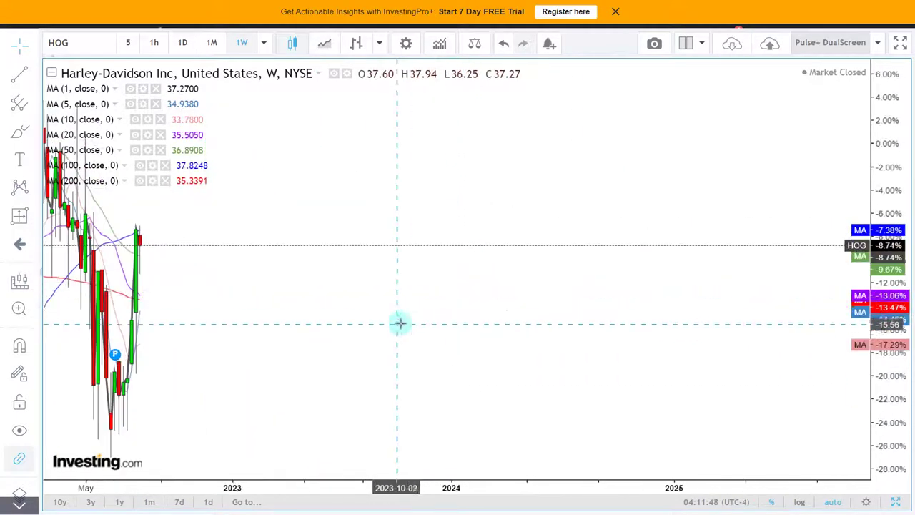
{"action": "left_click_drag", "start_coordinate": [401, 321], "coordinate": [760, 322]}
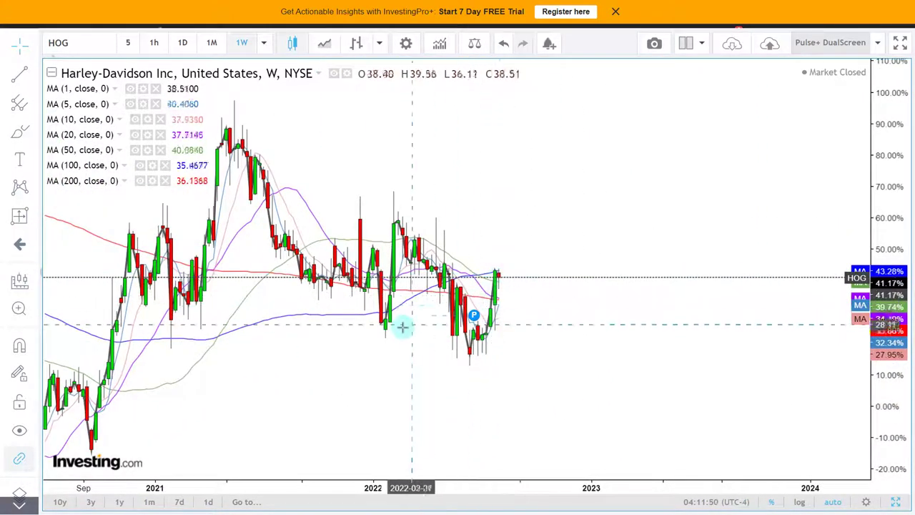
{"action": "scroll", "coordinate": [499, 286], "scroll_direction": "up", "scroll_amount": 3}
{"action": "left_click_drag", "start_coordinate": [422, 257], "coordinate": [654, 276]}
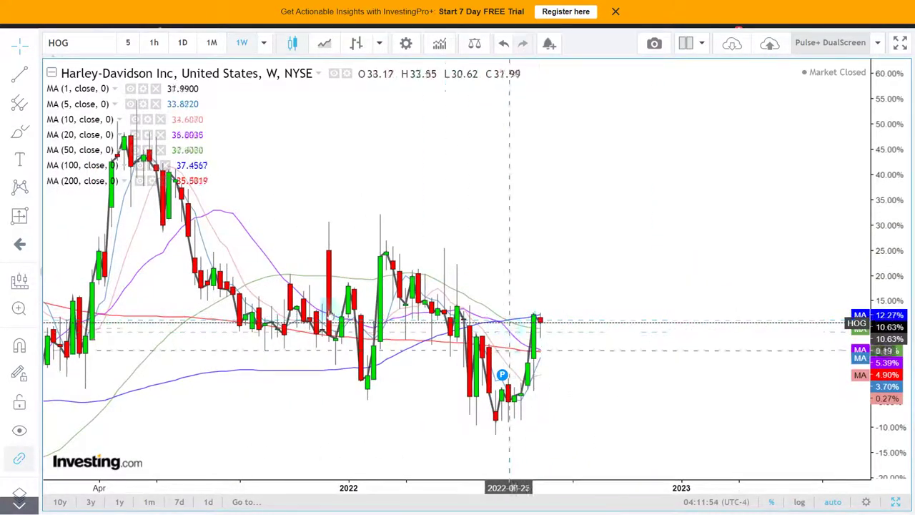
- Set Harley-Davidson to the daily interval and examine its price against the 100- and 200-day moving averages through 2022
{"action": "left_click", "coordinate": [183, 42]}
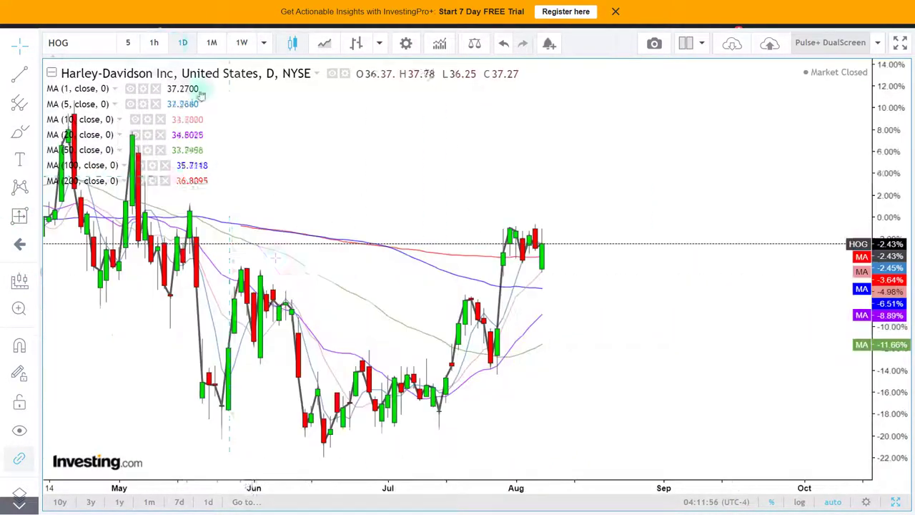
{"action": "scroll", "coordinate": [279, 262], "scroll_direction": "down", "scroll_amount": 3}
{"action": "scroll", "coordinate": [290, 268], "scroll_direction": "down", "scroll_amount": 5}
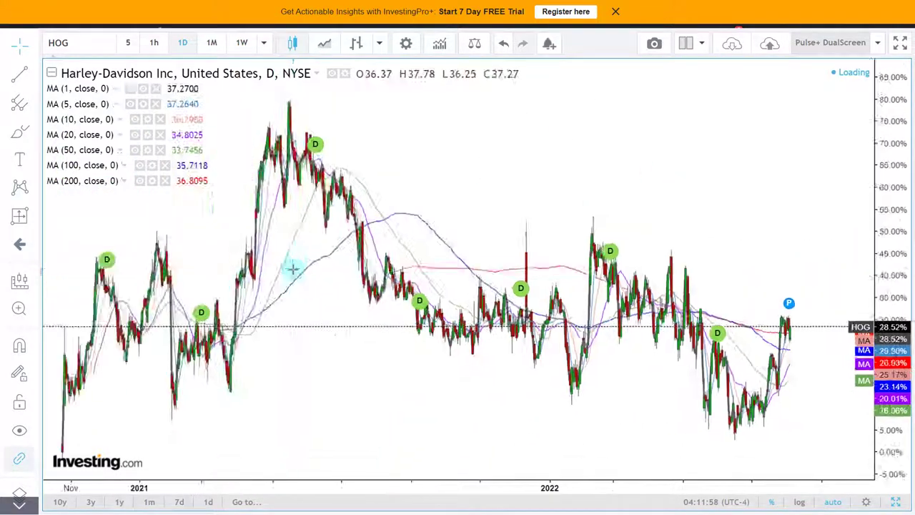
{"action": "scroll", "coordinate": [293, 272], "scroll_direction": "up", "scroll_amount": 1}
{"action": "scroll", "coordinate": [295, 271], "scroll_direction": "up", "scroll_amount": 3}
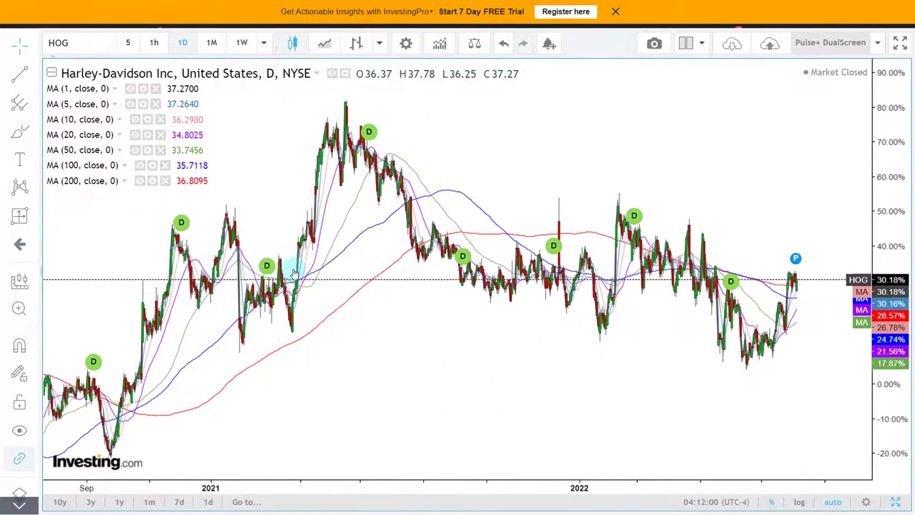
{"action": "scroll", "coordinate": [217, 281], "scroll_direction": "up", "scroll_amount": 2}
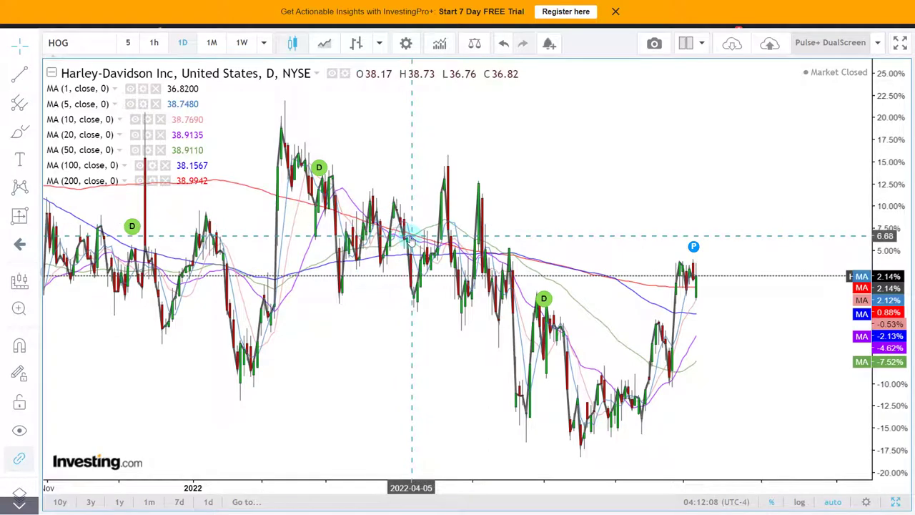
{"action": "scroll", "coordinate": [436, 252], "scroll_direction": "up", "scroll_amount": 3}
{"action": "left_click_drag", "start_coordinate": [300, 236], "coordinate": [437, 236]}
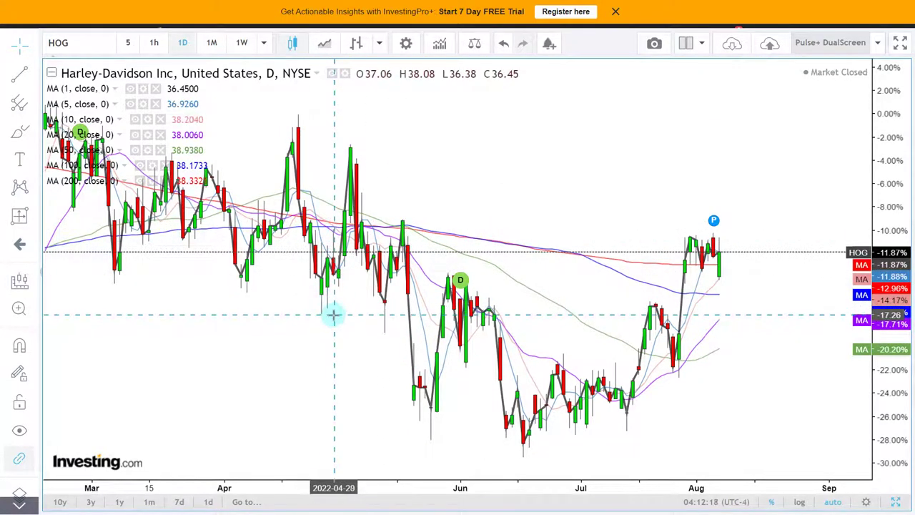
{"action": "scroll", "coordinate": [312, 299], "scroll_direction": "down", "scroll_amount": 5}
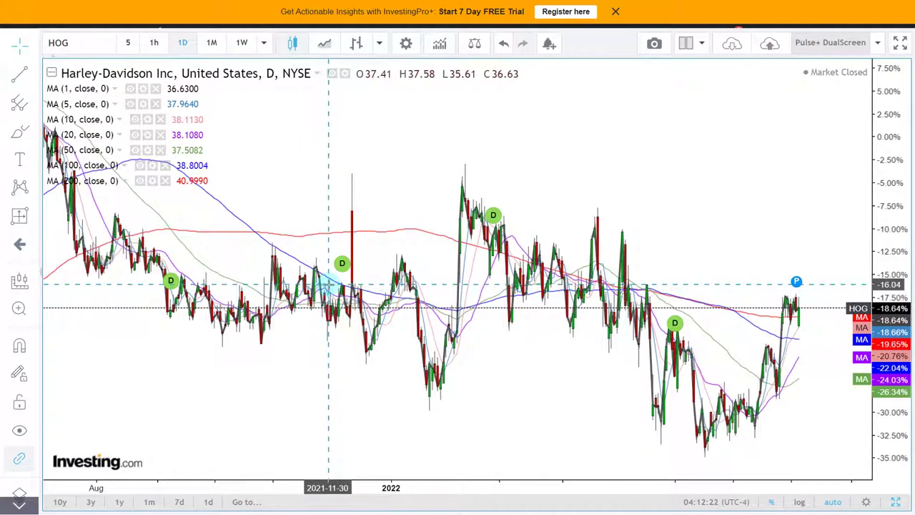
{"action": "scroll", "coordinate": [584, 297], "scroll_direction": "up", "scroll_amount": 3}
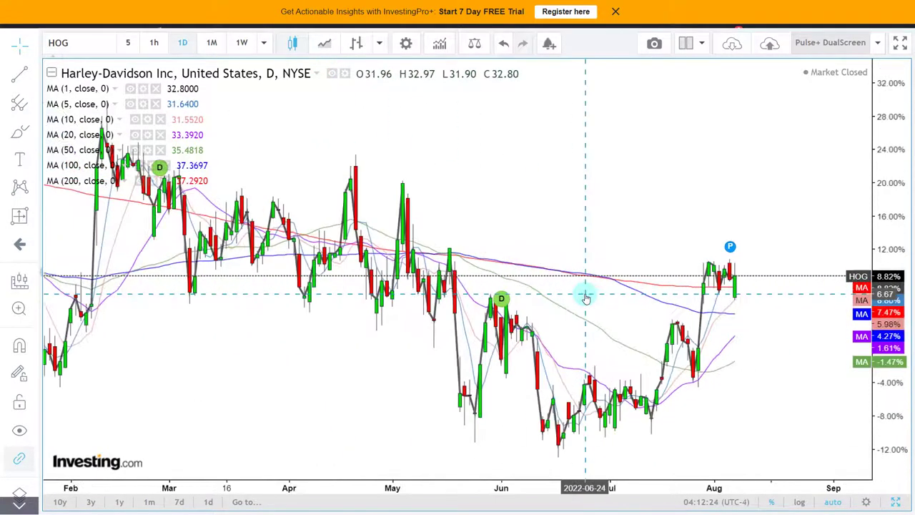
- Return Harley-Davidson to the weekly interval and check the latest candles against the longer moving averages
{"action": "left_click", "coordinate": [241, 43]}
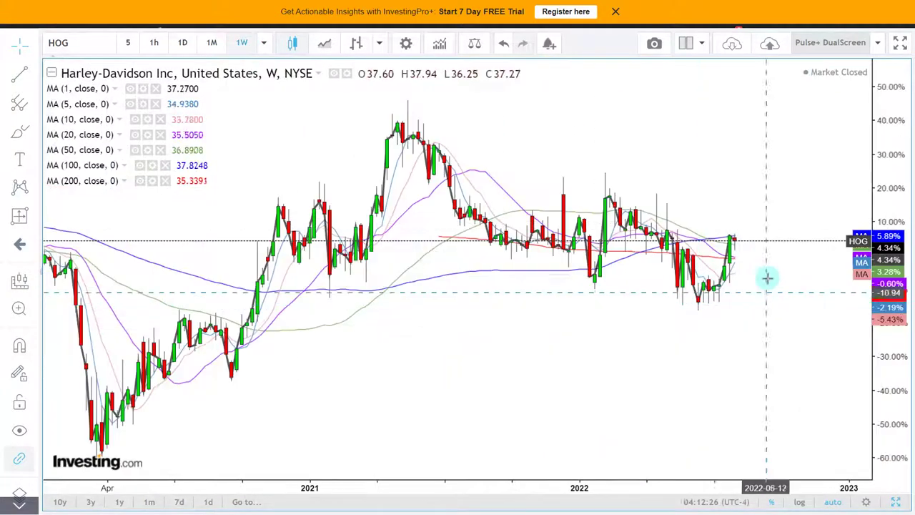
{"action": "scroll", "coordinate": [712, 300], "scroll_direction": "up", "scroll_amount": 3}
{"action": "scroll", "coordinate": [715, 302], "scroll_direction": "down", "scroll_amount": 5}
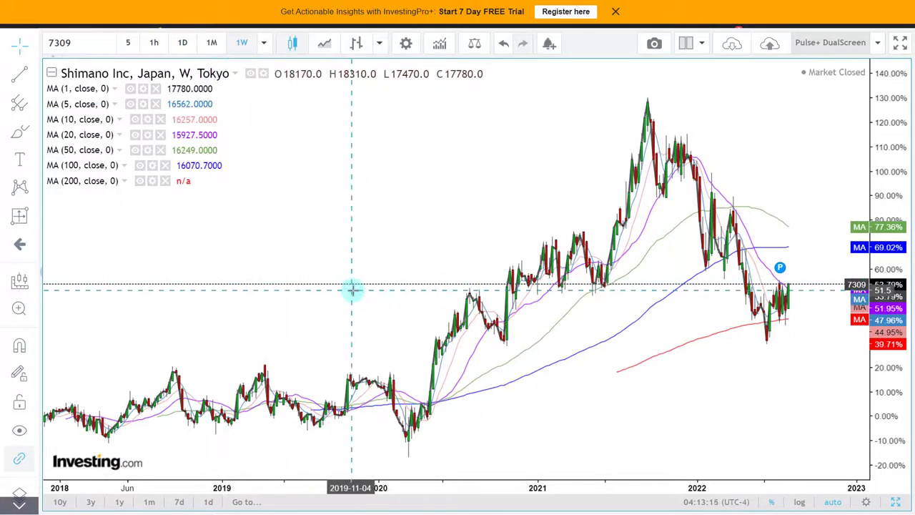
- Examine Shimano's recent weekly candles near the 200-week moving average, and show its daily chart since October 2021
{"action": "scroll", "coordinate": [351, 286], "scroll_direction": "up", "scroll_amount": 5}
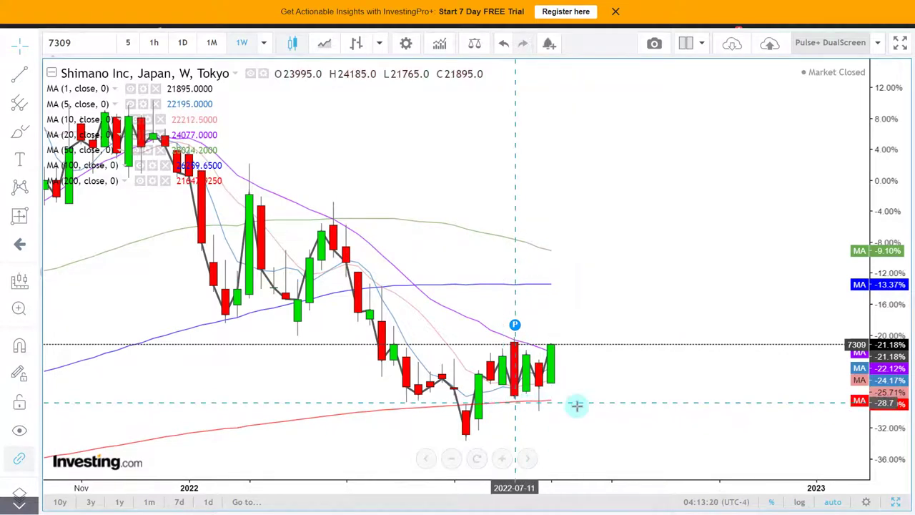
{"action": "left_click", "coordinate": [186, 42]}
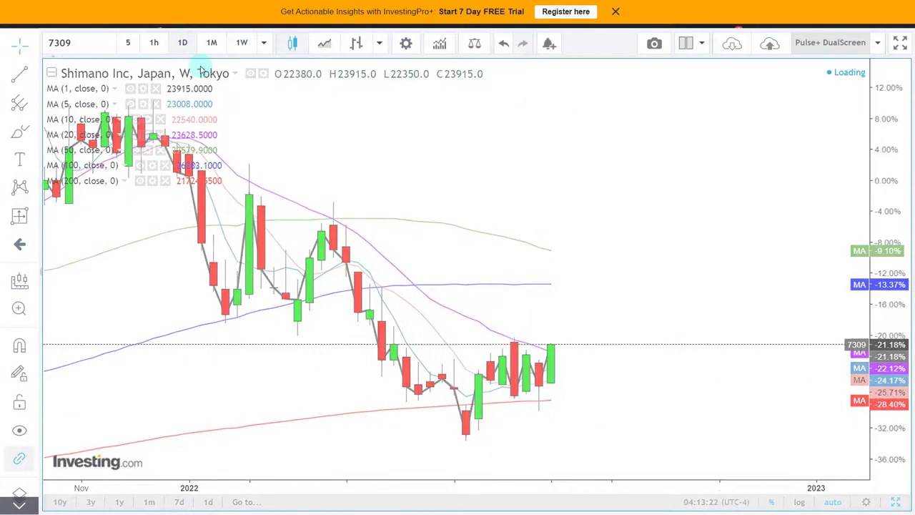
{"action": "scroll", "coordinate": [273, 194], "scroll_direction": "down", "scroll_amount": 5}
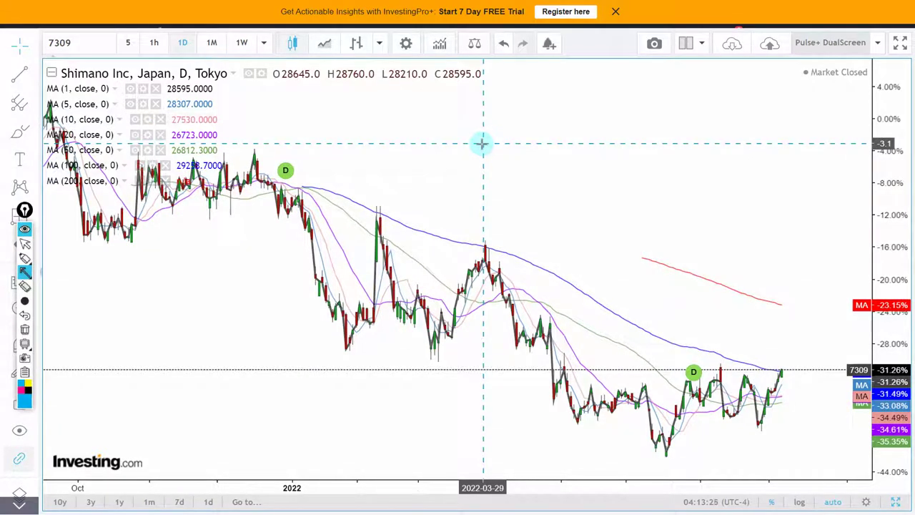
- Draw pink arrows at Shimano's February and March 2022 peaks and its August 2022 price on the 100-day moving average, and clear them
{"action": "left_click", "coordinate": [481, 144]}
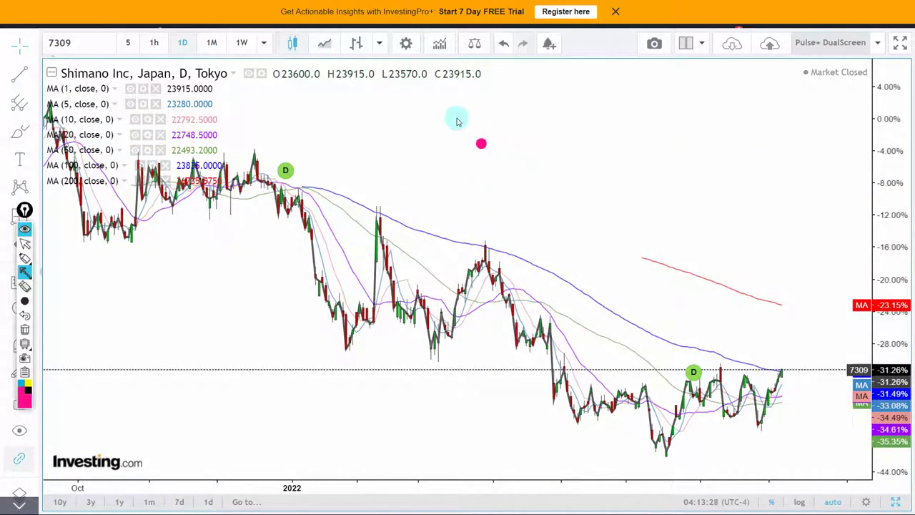
{"action": "left_click_drag", "start_coordinate": [457, 121], "coordinate": [392, 205]}
{"action": "left_click_drag", "start_coordinate": [552, 115], "coordinate": [492, 244]}
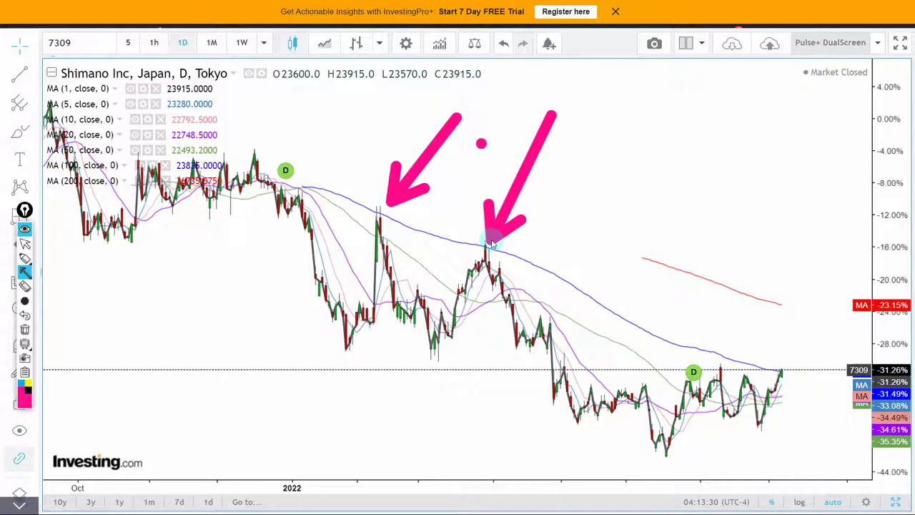
{"action": "left_click_drag", "start_coordinate": [795, 220], "coordinate": [783, 351]}
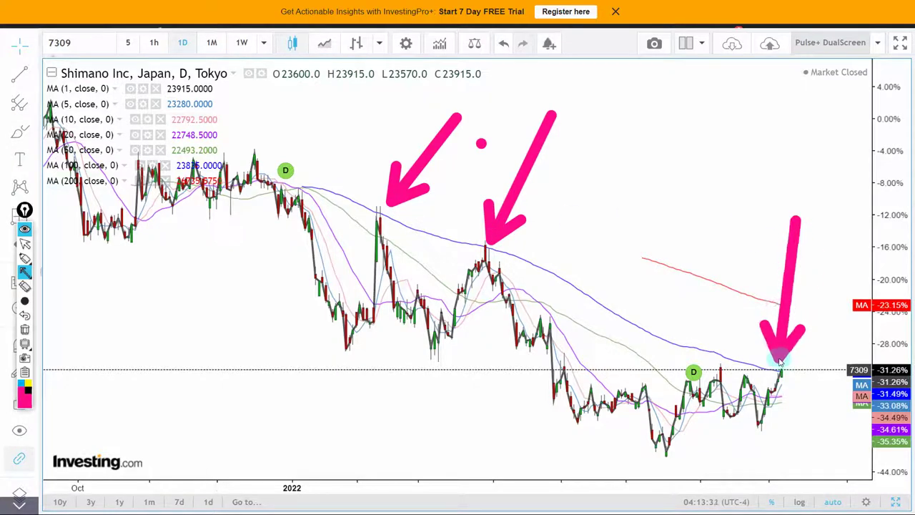
{"action": "key", "text": "Escape"}
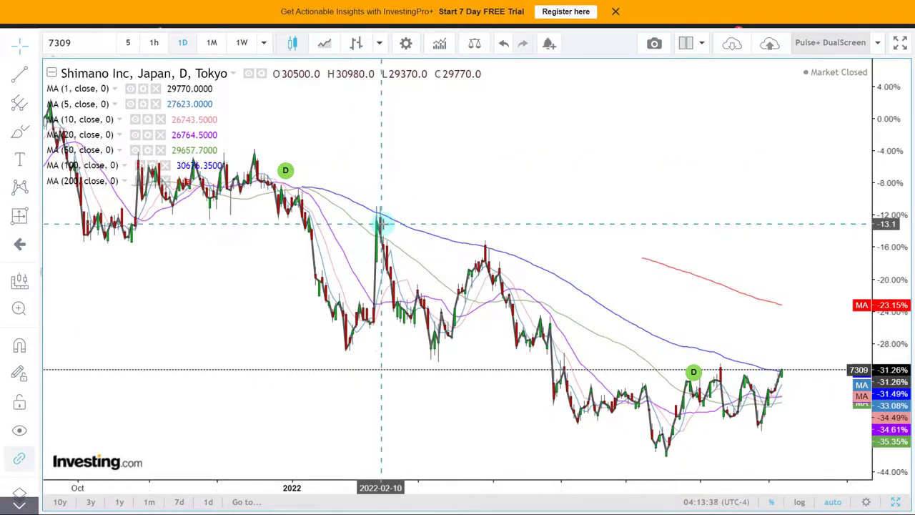
- Examine Shimano's early August 2022 daily candles against the 100-day moving average, up close and in the longer downtrend
{"action": "scroll", "coordinate": [541, 217], "scroll_direction": "up", "scroll_amount": 5}
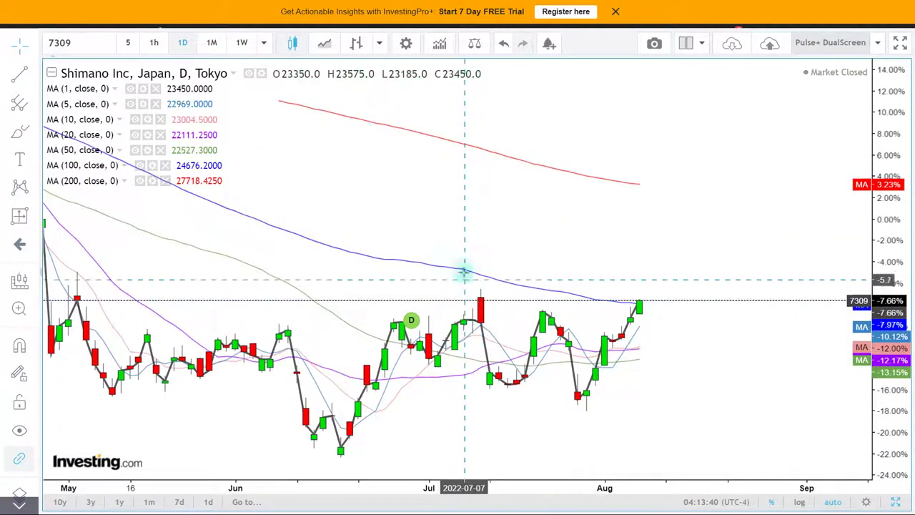
{"action": "scroll", "coordinate": [482, 274], "scroll_direction": "up", "scroll_amount": 3}
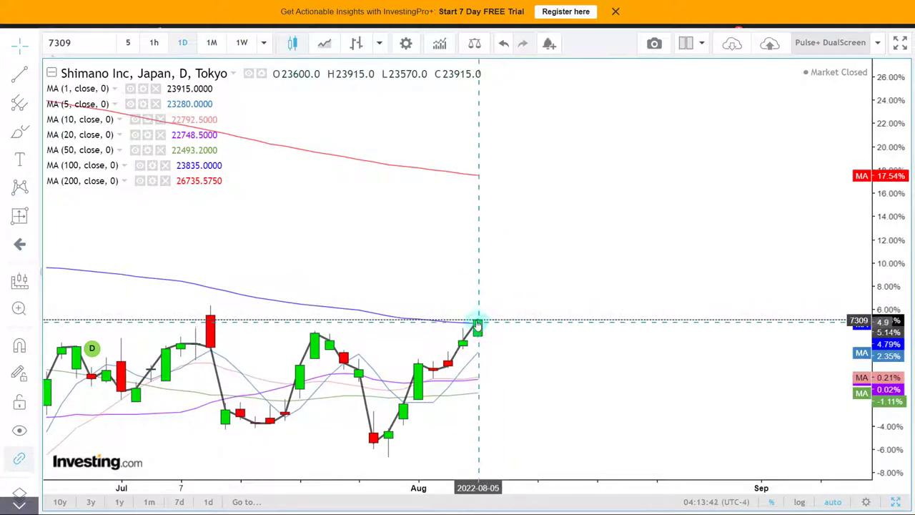
{"action": "scroll", "coordinate": [479, 326], "scroll_direction": "down", "scroll_amount": 6}
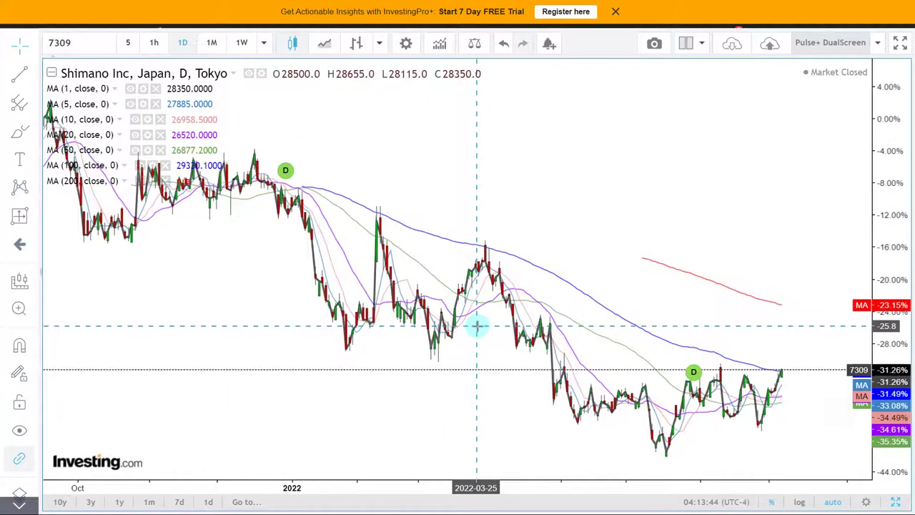
{"action": "scroll", "coordinate": [477, 326], "scroll_direction": "up", "scroll_amount": 3}
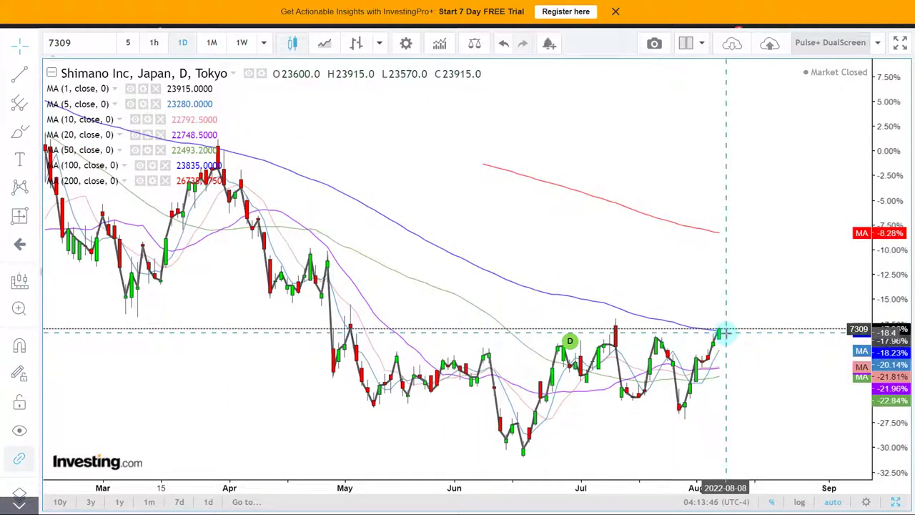
{"action": "scroll", "coordinate": [726, 336], "scroll_direction": "down", "scroll_amount": 3}
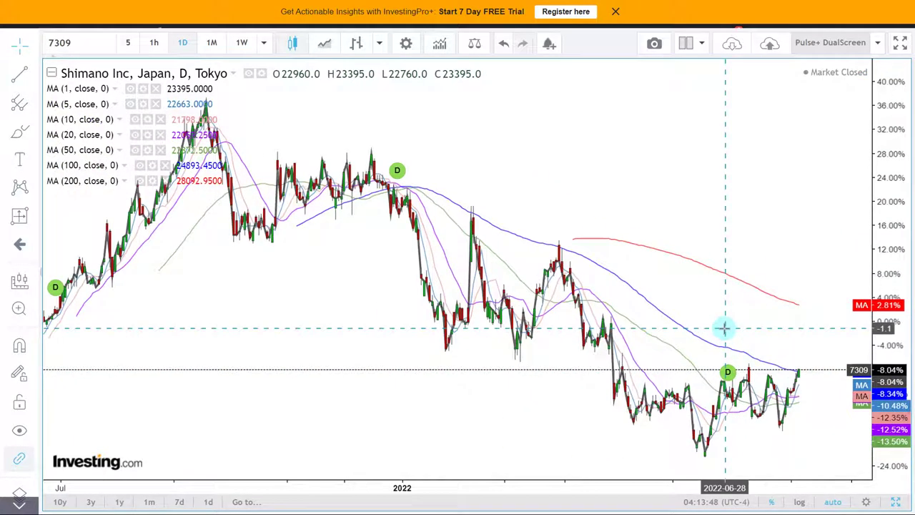
{"action": "scroll", "coordinate": [724, 329], "scroll_direction": "up", "scroll_amount": 4}
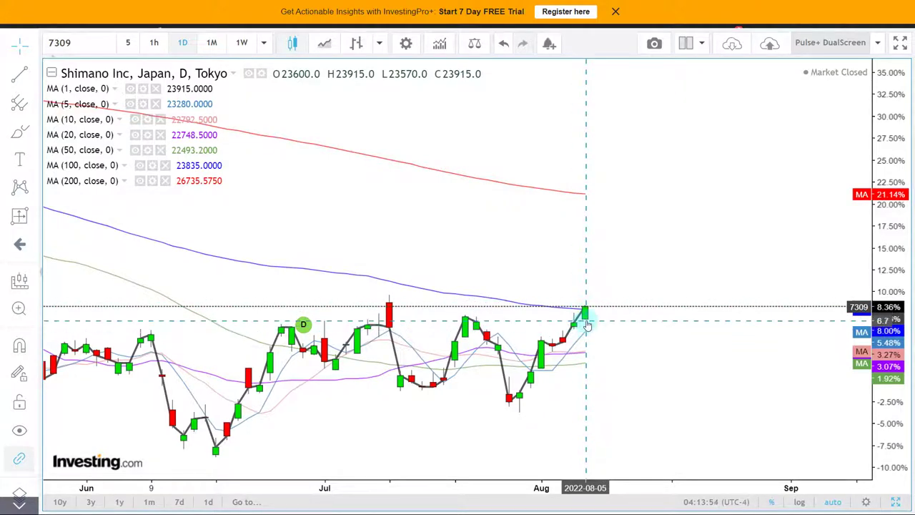
{"action": "scroll", "coordinate": [586, 325], "scroll_direction": "up", "scroll_amount": 3}
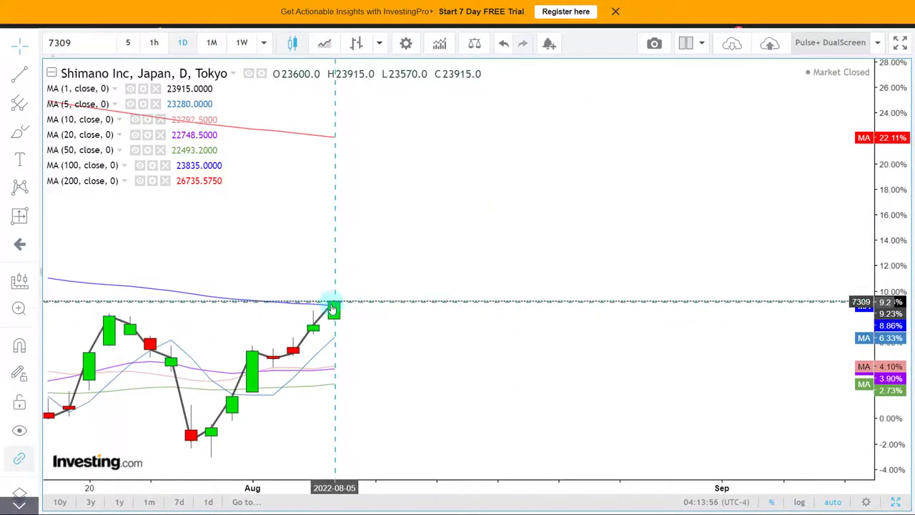
{"action": "left_click_drag", "start_coordinate": [314, 286], "coordinate": [416, 318]}
- Compare Shimano's February and March 2022 peaks with the latest price at the 100-day moving average
{"action": "scroll", "coordinate": [418, 314], "scroll_direction": "down", "scroll_amount": 5}
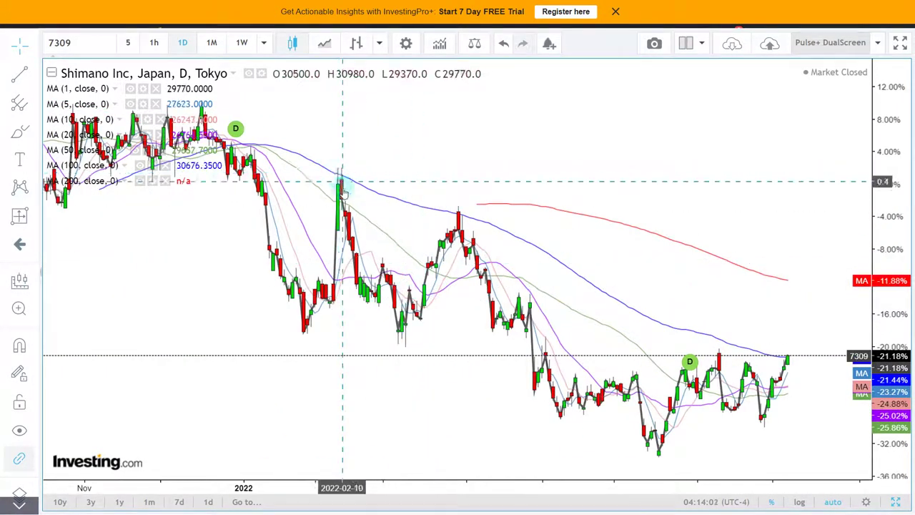
{"action": "scroll", "coordinate": [341, 180], "scroll_direction": "down", "scroll_amount": 2}
{"action": "scroll", "coordinate": [353, 200], "scroll_direction": "up", "scroll_amount": 3}
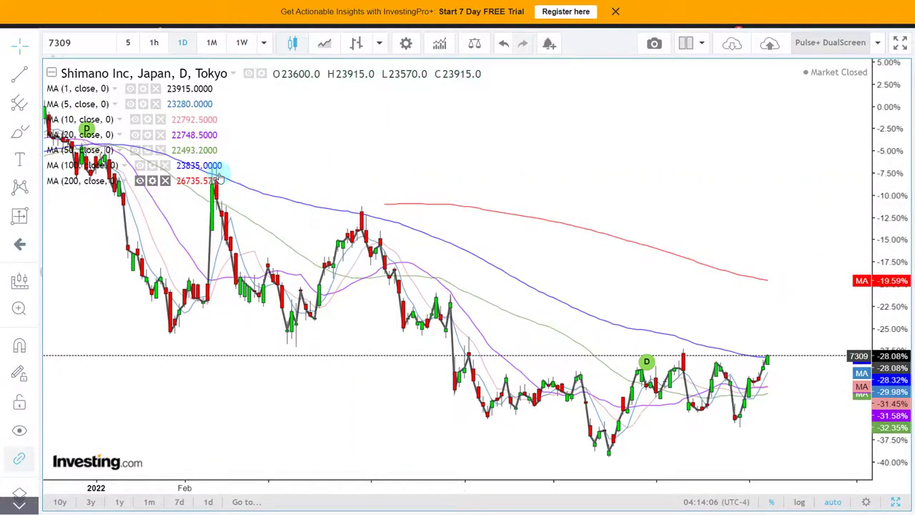
{"action": "left_click_drag", "start_coordinate": [277, 166], "coordinate": [358, 164]}
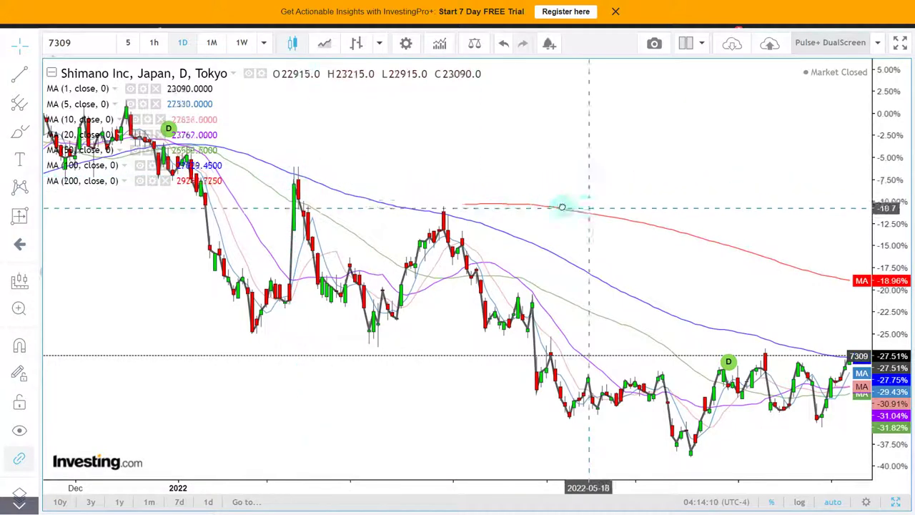
{"action": "left_click_drag", "start_coordinate": [586, 206], "coordinate": [451, 231]}
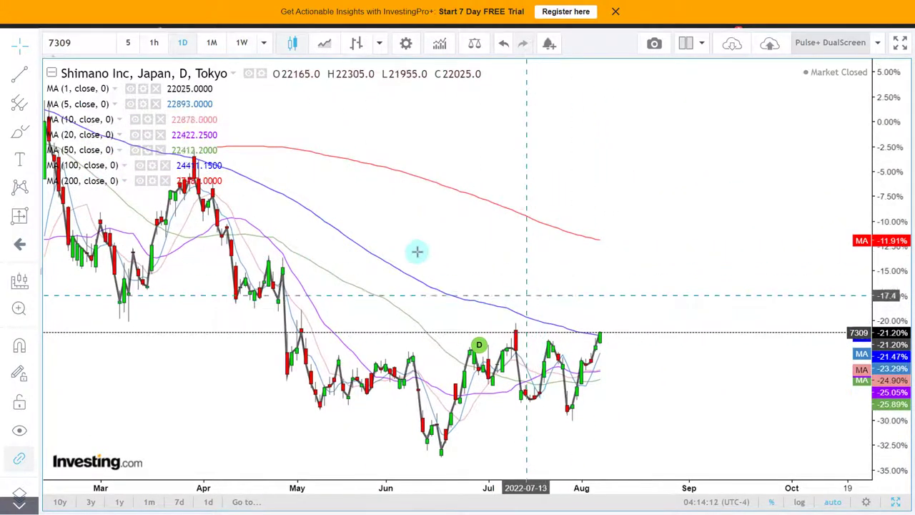
- Sketch a blue rounding-bottom curve over Shimano's May–June 2022 daily prices, with further strokes rising past the August price
{"action": "key", "text": "ctrl+shift+2"}
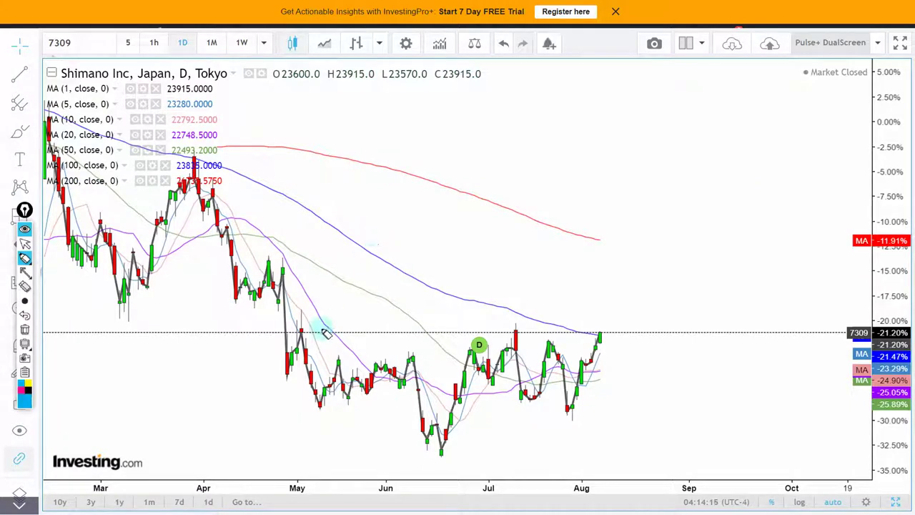
{"action": "mouse_move", "coordinate": [301, 299]}
{"action": "left_mouse_down"}
{"action": "mouse_move", "coordinate": [335, 361]}
{"action": "mouse_move", "coordinate": [358, 378]}
{"action": "left_mouse_up"}
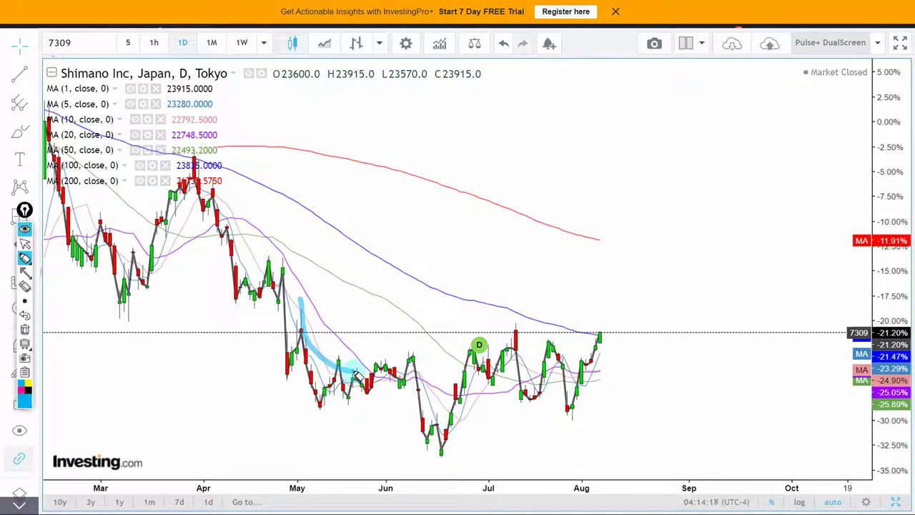
{"action": "mouse_move", "coordinate": [302, 312]}
{"action": "left_mouse_down"}
{"action": "mouse_move", "coordinate": [345, 373]}
{"action": "mouse_move", "coordinate": [405, 339]}
{"action": "left_mouse_up"}
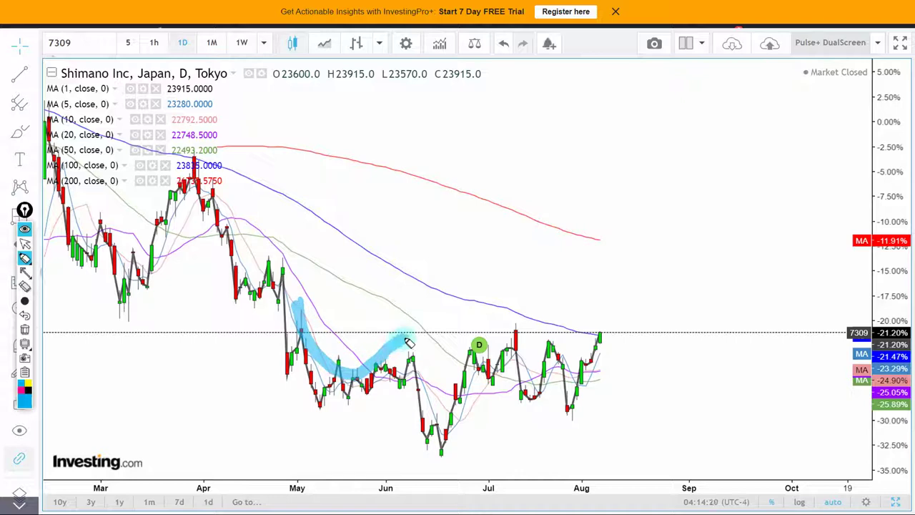
{"action": "mouse_move", "coordinate": [458, 379]}
{"action": "left_mouse_down"}
{"action": "mouse_move", "coordinate": [511, 331]}
{"action": "mouse_move", "coordinate": [597, 323]}
{"action": "mouse_move", "coordinate": [604, 304]}
{"action": "left_mouse_up"}
{"action": "left_click_drag", "start_coordinate": [638, 255], "coordinate": [723, 137]}
{"action": "mouse_move", "coordinate": [637, 170]}
{"action": "left_mouse_down"}
{"action": "mouse_move", "coordinate": [723, 136]}
{"action": "mouse_move", "coordinate": [735, 198]}
{"action": "left_mouse_up"}
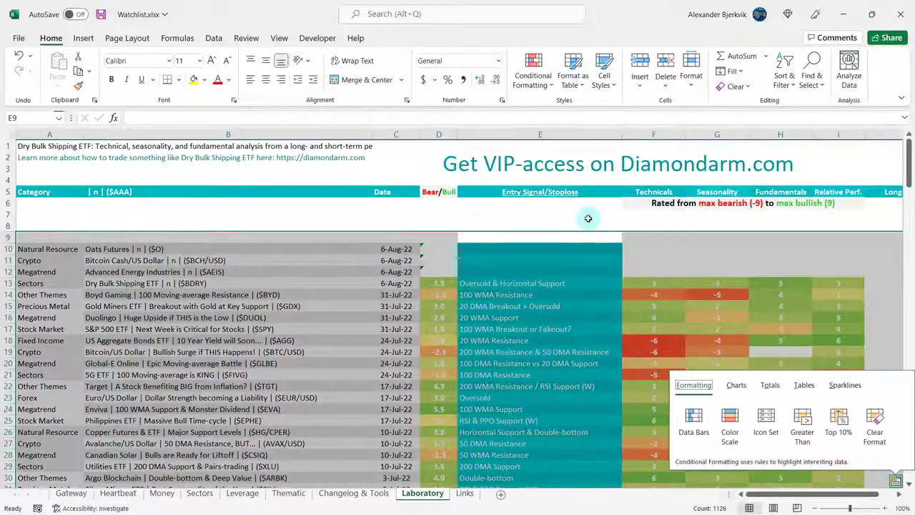
- Select cell E7 on the Laboratory sheet of Watchlist.xlsx in Excel
{"action": "left_click", "coordinate": [587, 215]}
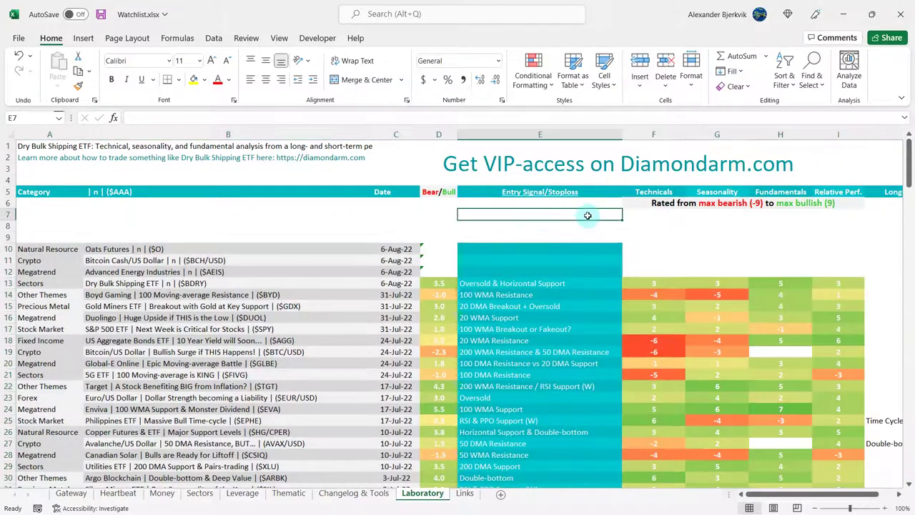